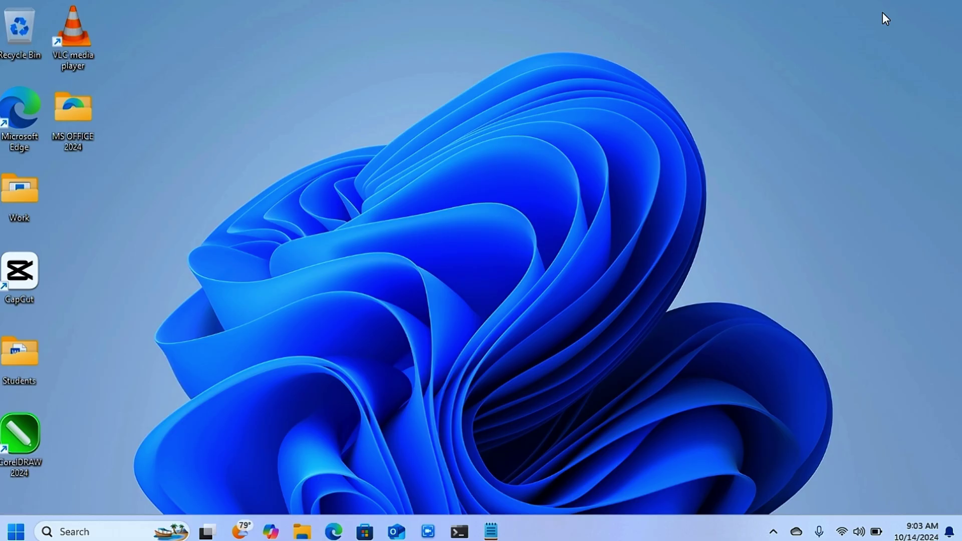
{"action": "left_click", "coordinate": [16, 532]}
{"action": "type", "text": "W"}
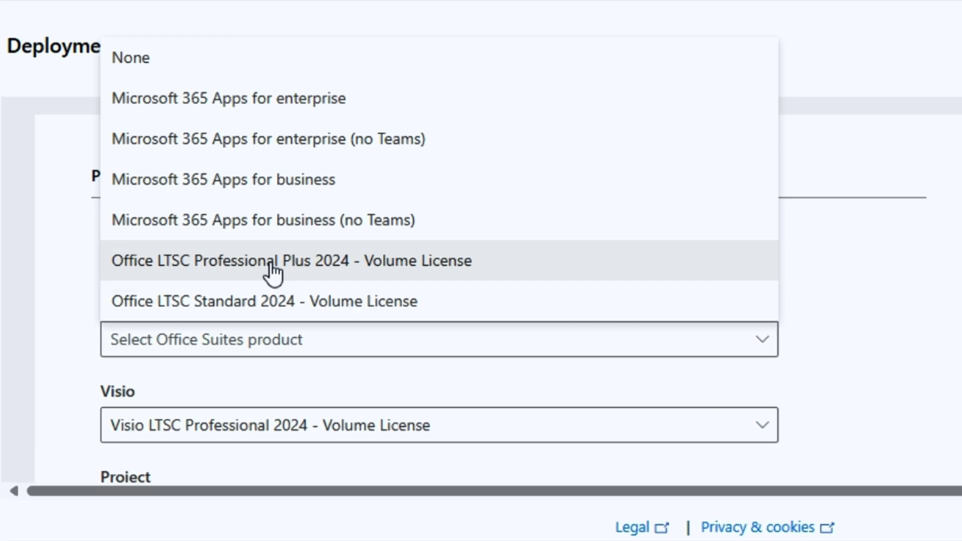
{"action": "left_click", "coordinate": [274, 268]}
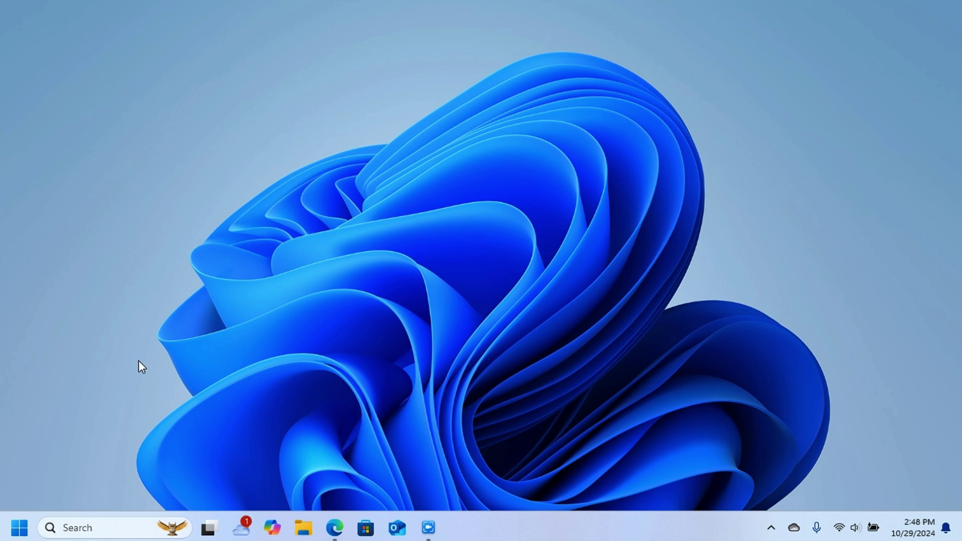
- Open Programs and Features in Control Panel and bring up the uninstall options for Microsoft Office LTSC Professional Plus 2024 - en-us
{"action": "left_click", "coordinate": [21, 529]}
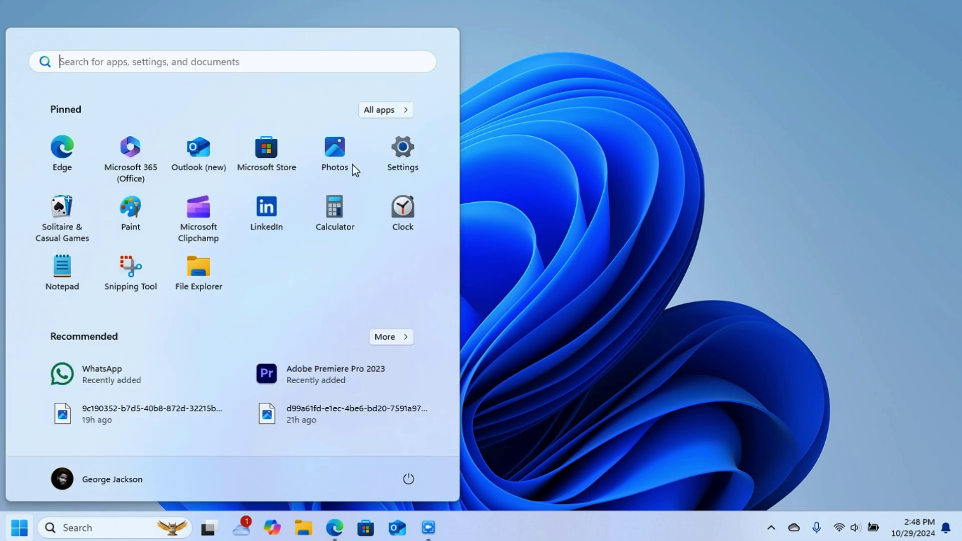
{"action": "type", "text": "cont"}
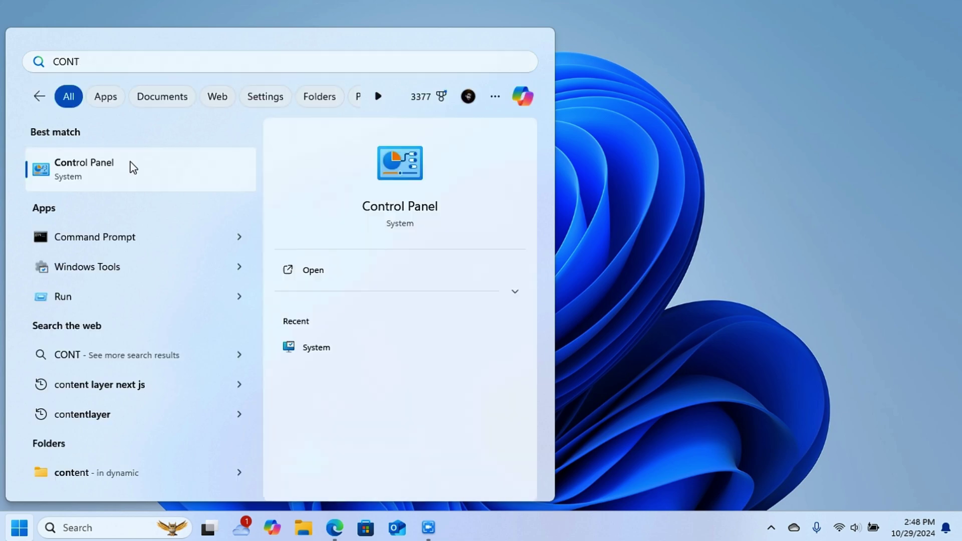
{"action": "left_click", "coordinate": [130, 163]}
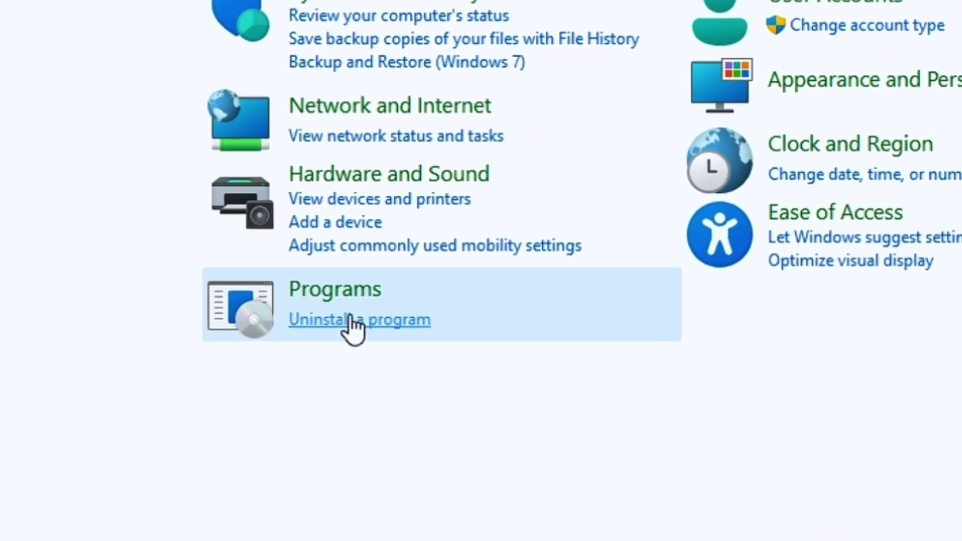
{"action": "left_click", "coordinate": [337, 316]}
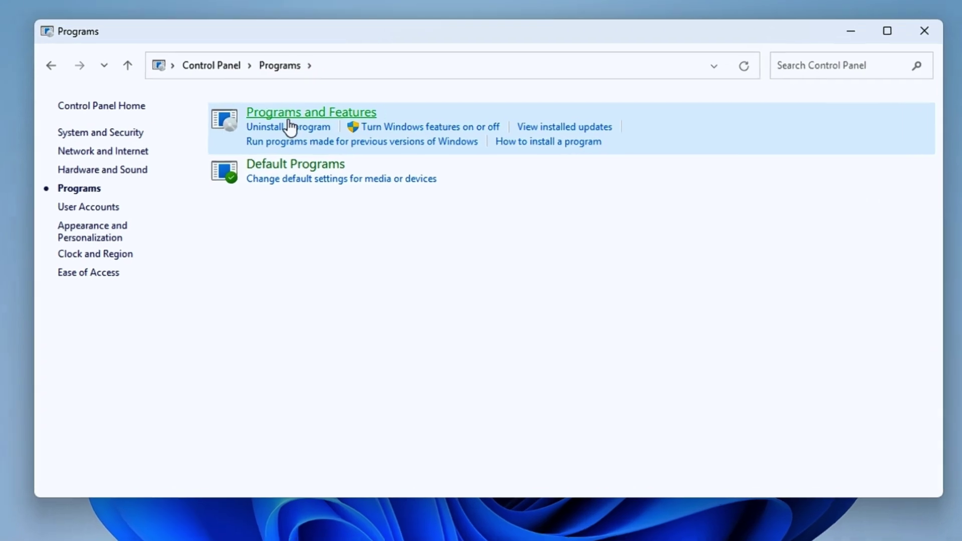
{"action": "left_click", "coordinate": [254, 86]}
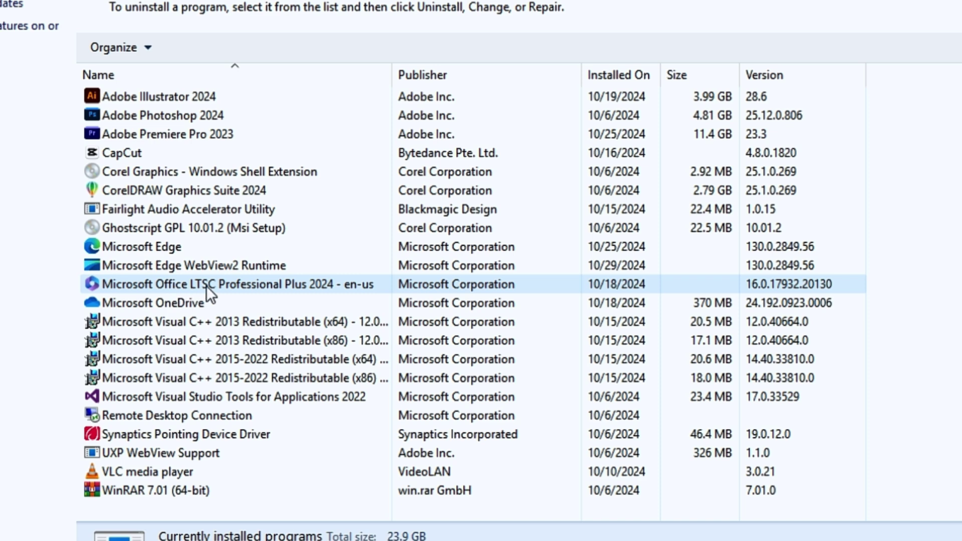
{"action": "left_click", "coordinate": [350, 288]}
{"action": "right_click", "coordinate": [348, 282]}
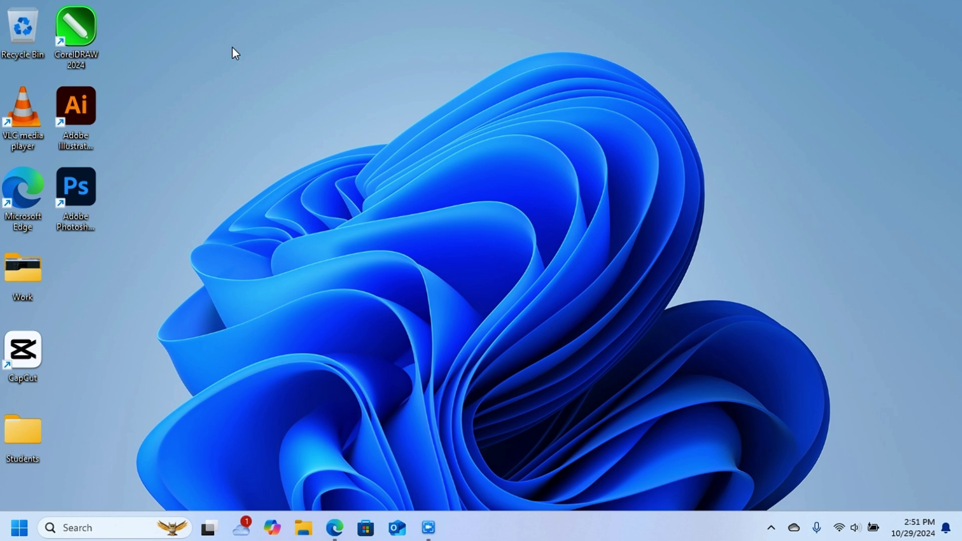
- Create a desktop folder named MS OFFICE 2024 and place it near the upper edge of the desktop
{"action": "right_click", "coordinate": [232, 47]}
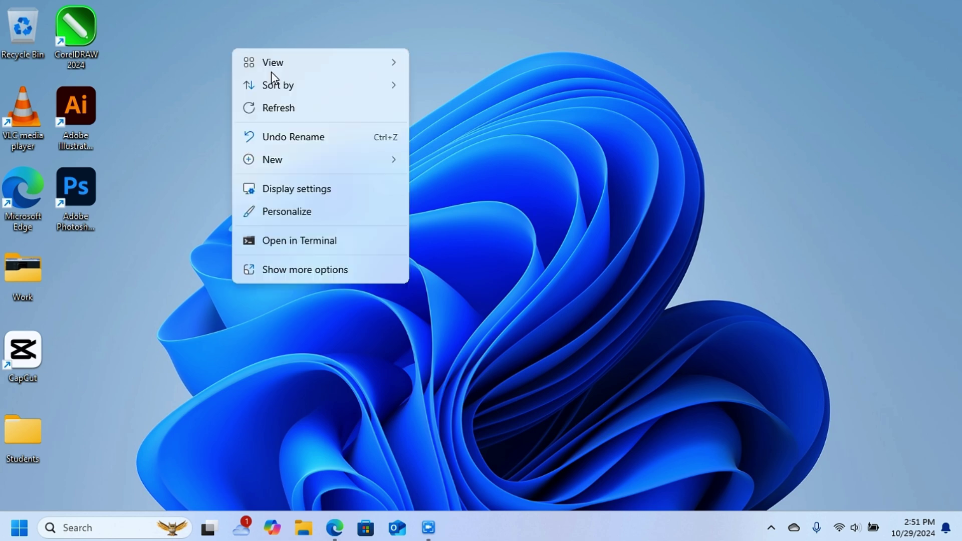
{"action": "left_click", "coordinate": [436, 166]}
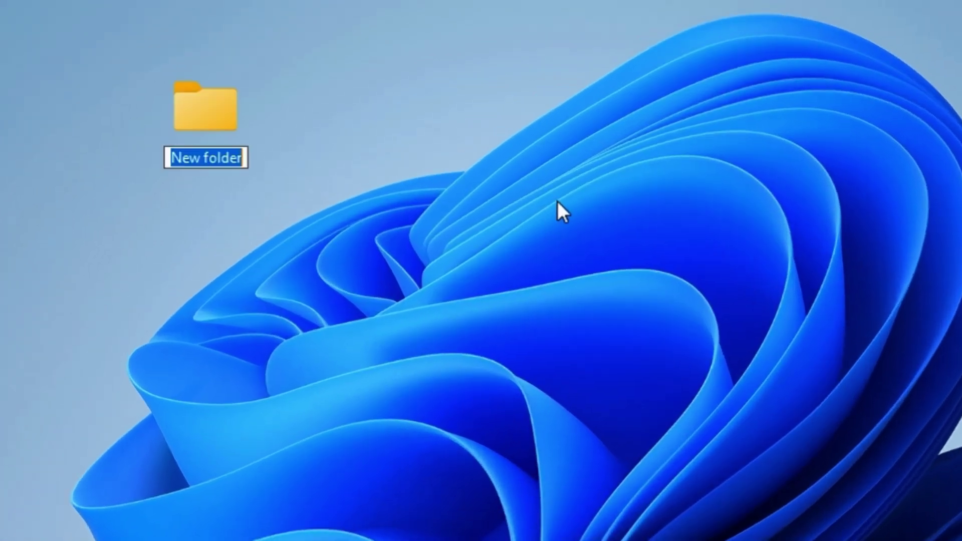
{"action": "type", "text": "MS OFFICE 2024"}
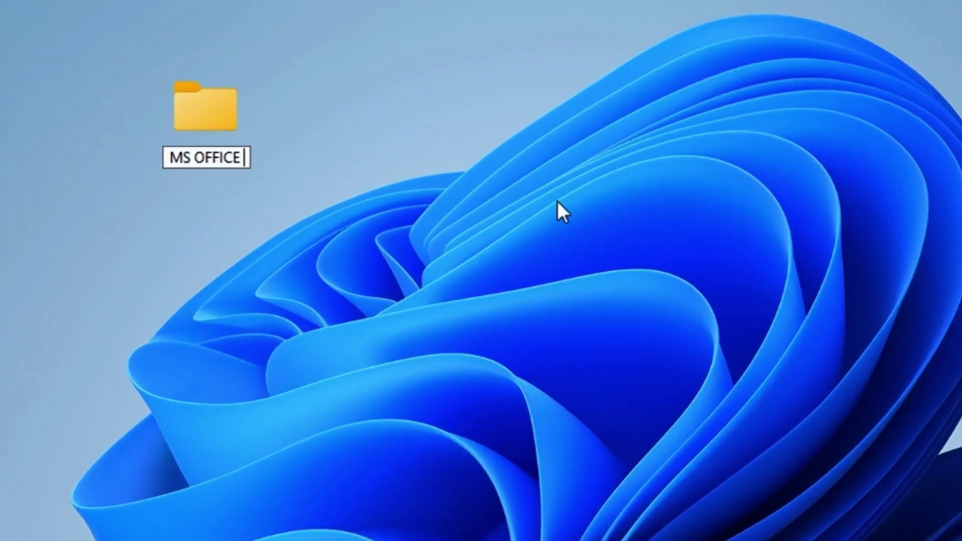
{"action": "key", "text": "Return"}
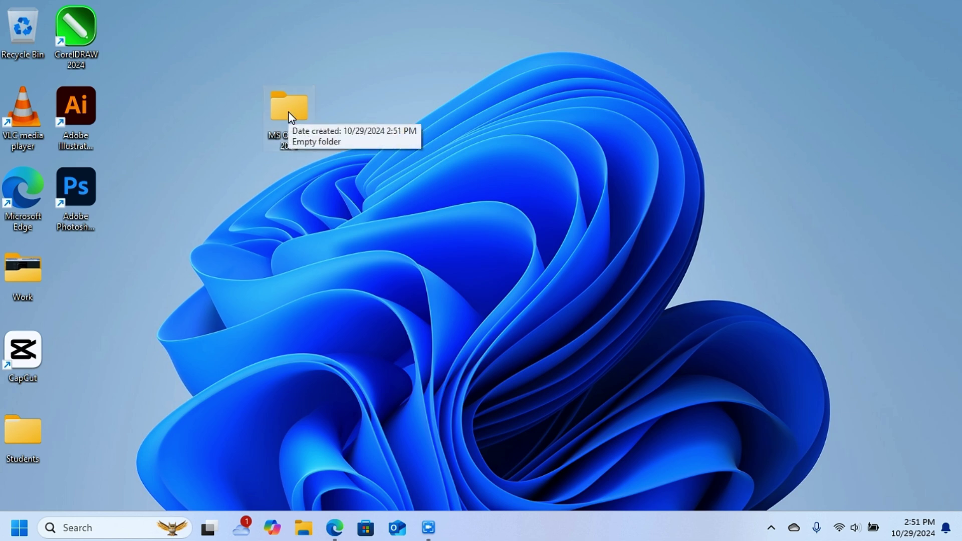
{"action": "left_click_drag", "start_coordinate": [291, 118], "coordinate": [239, 41]}
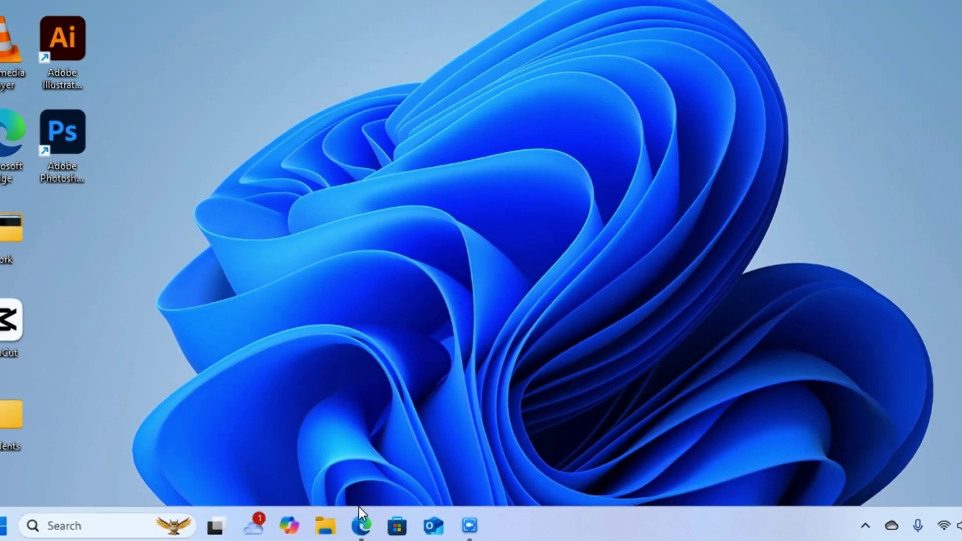
- Switch to Microsoft Edge and search Google for "office deployment tool"
{"action": "left_click", "coordinate": [460, 519]}
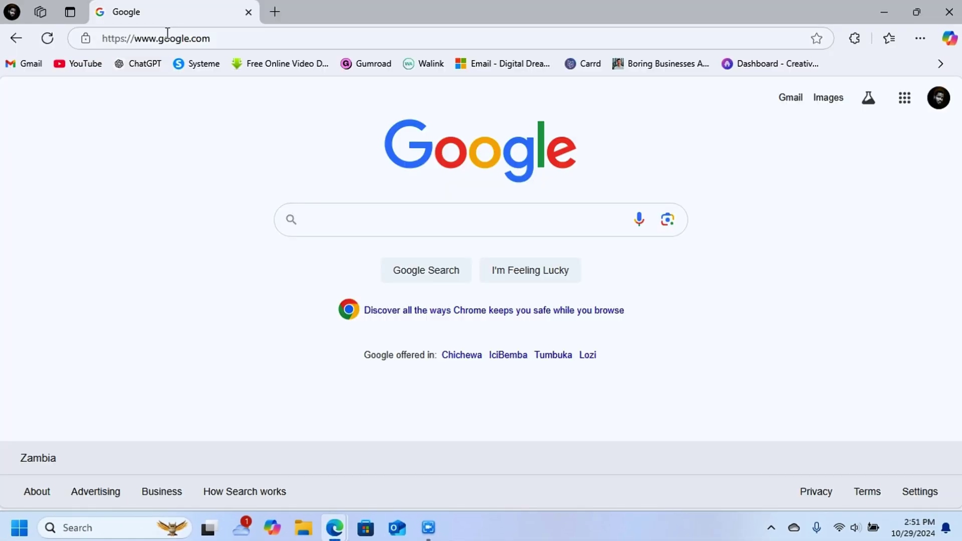
{"action": "left_click", "coordinate": [372, 225]}
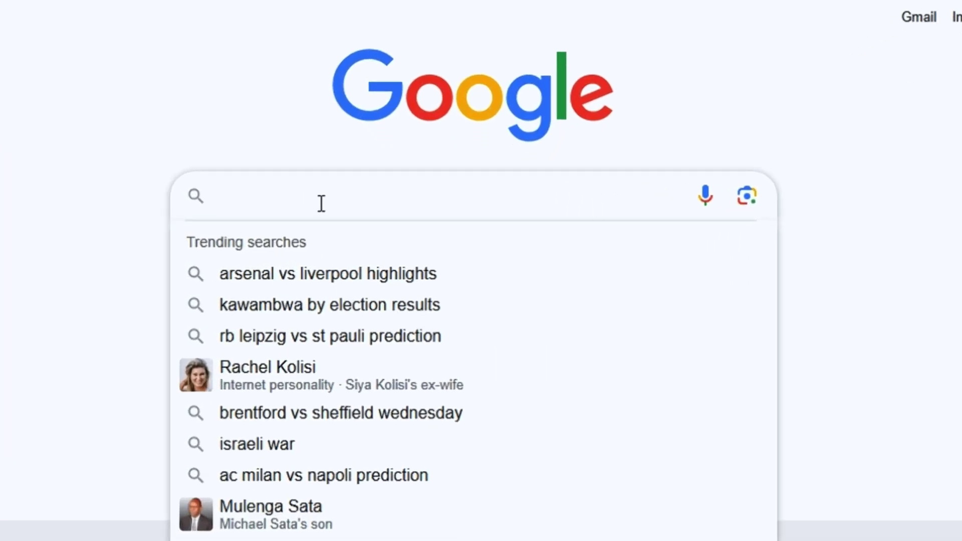
{"action": "type", "text": "OFFICE DEPLOYM"}
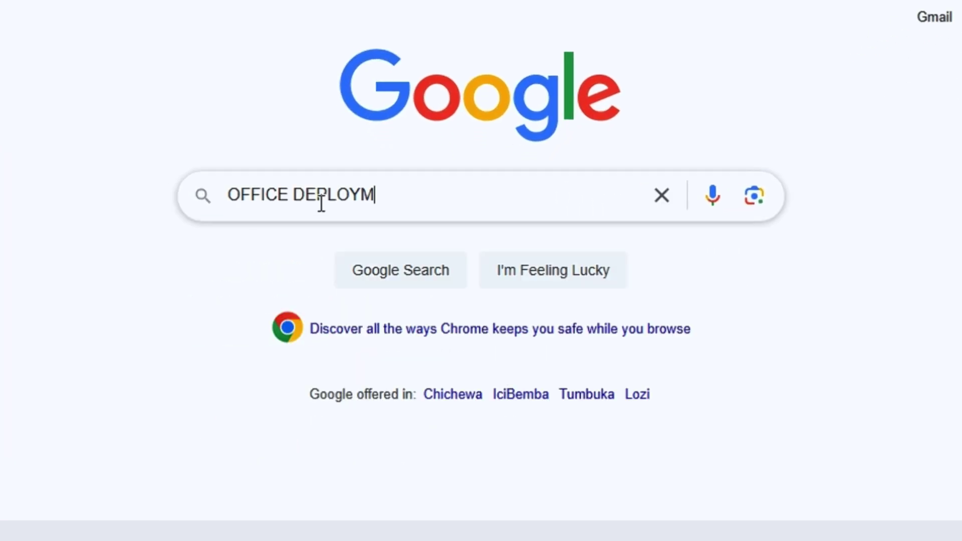
{"action": "left_click", "coordinate": [303, 240]}
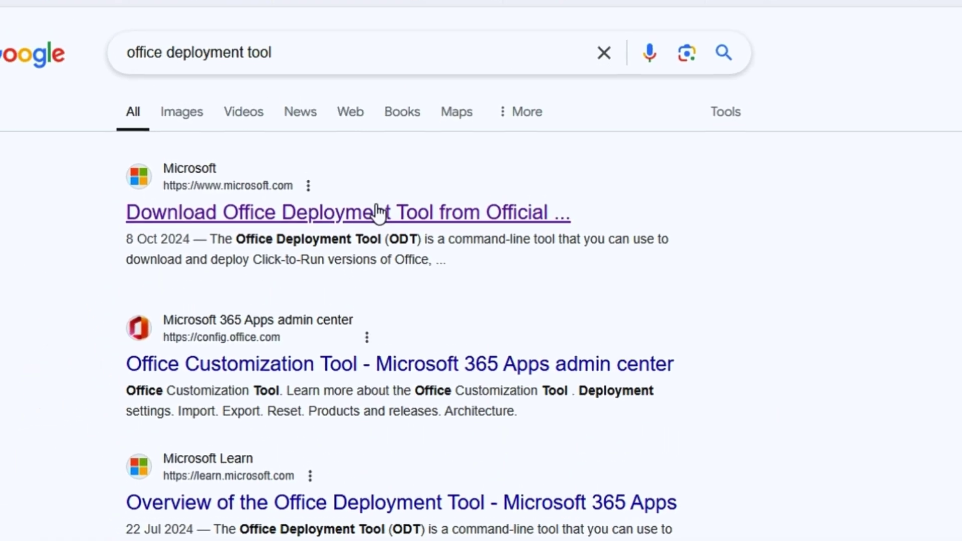
- Download the English Office Deployment Tool from Microsoft's official download page
{"action": "left_click", "coordinate": [370, 157]}
{"action": "scroll", "coordinate": [476, 286], "scroll_direction": "down", "scroll_amount": 5}
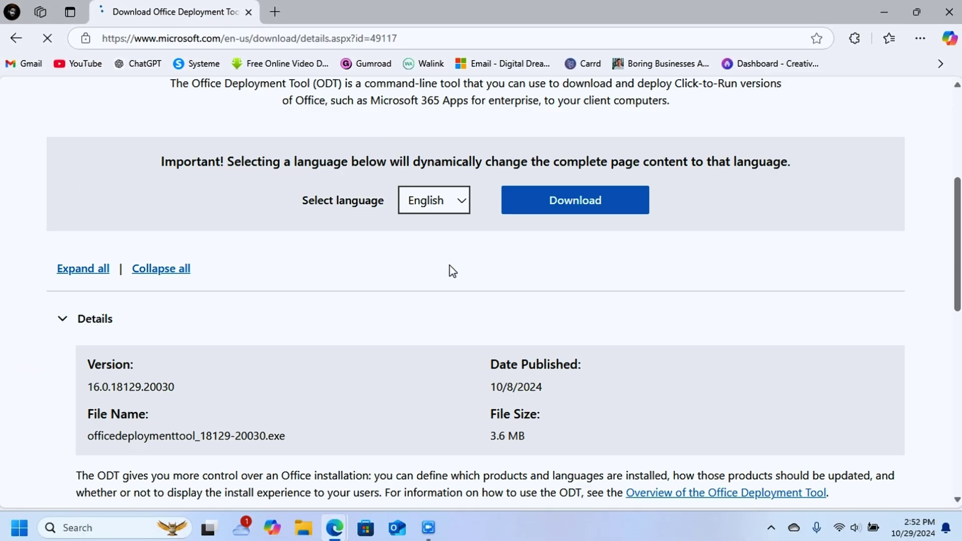
{"action": "scroll", "coordinate": [453, 270], "scroll_direction": "up", "scroll_amount": 3}
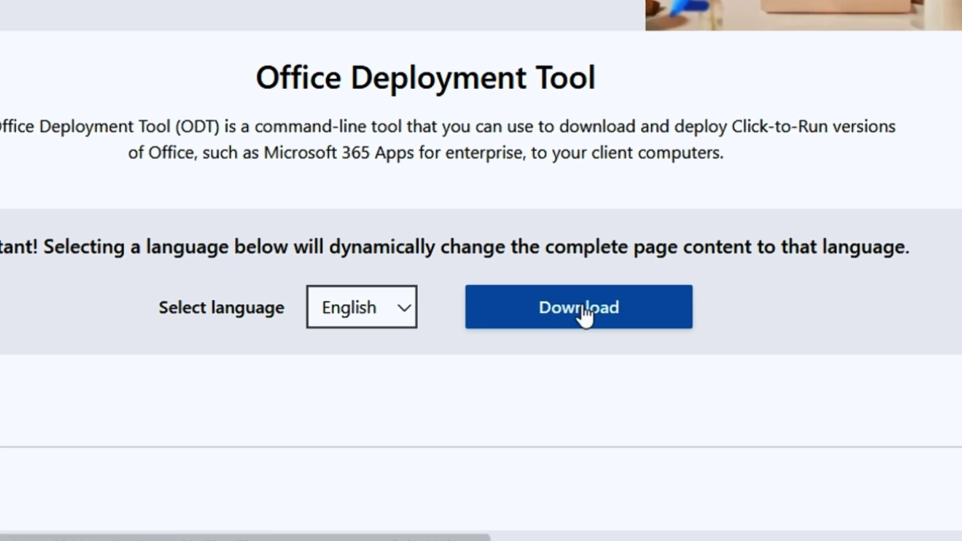
{"action": "left_click", "coordinate": [583, 307]}
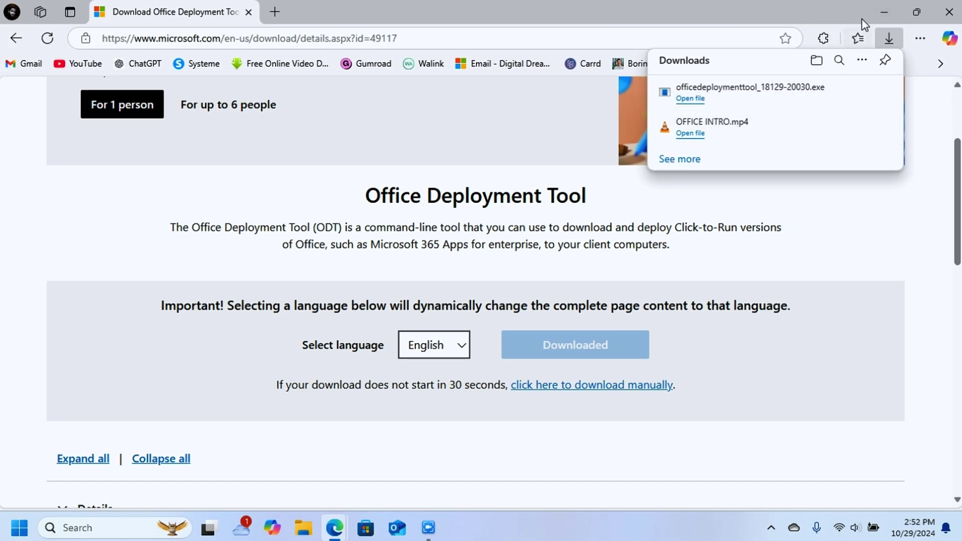
{"action": "left_click", "coordinate": [816, 61]}
{"action": "left_click", "coordinate": [110, 197]}
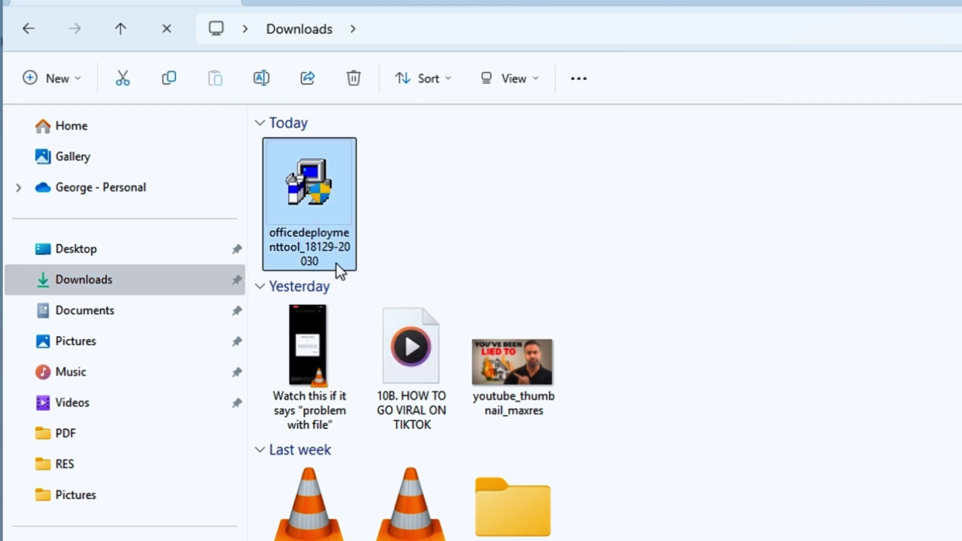
{"action": "key", "text": "ctrl+x"}
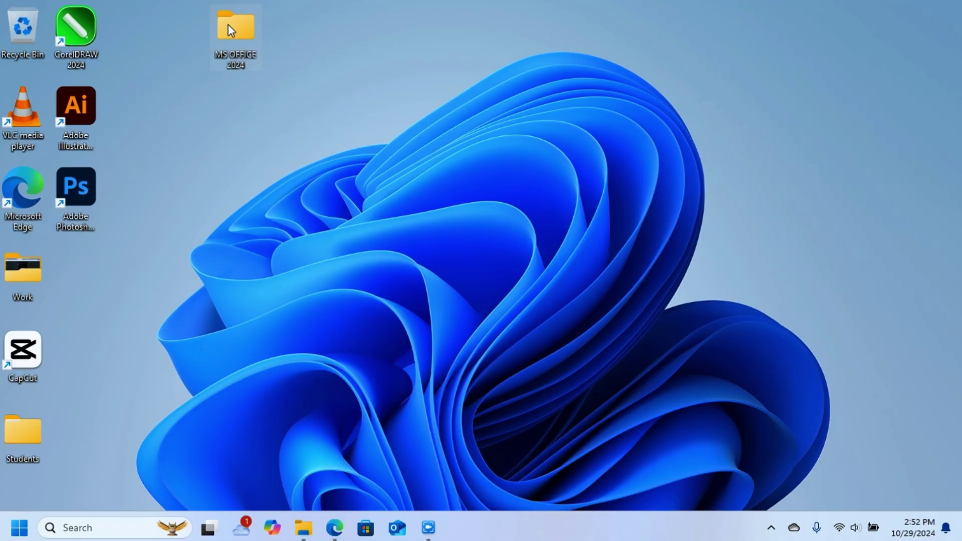
{"action": "double_click", "coordinate": [227, 24]}
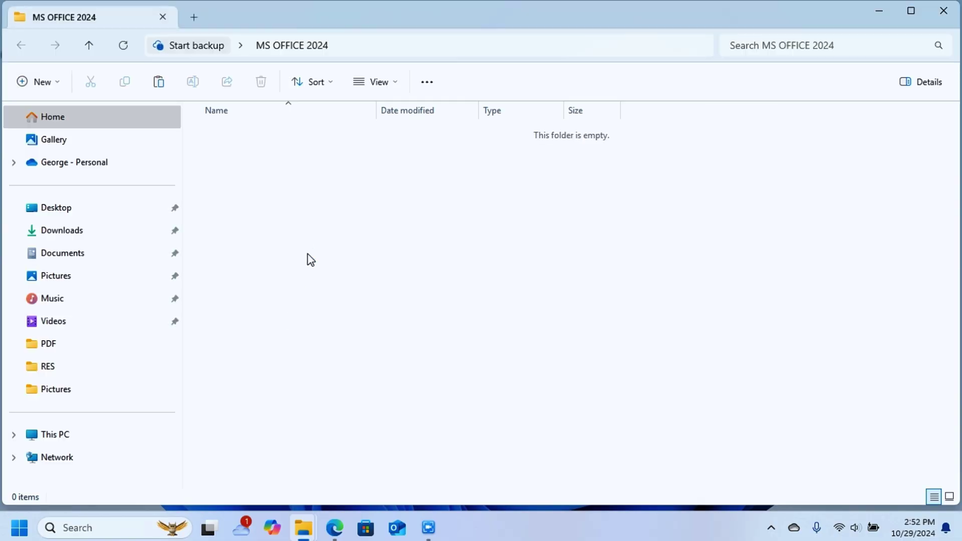
{"action": "key", "text": "ctrl+v"}
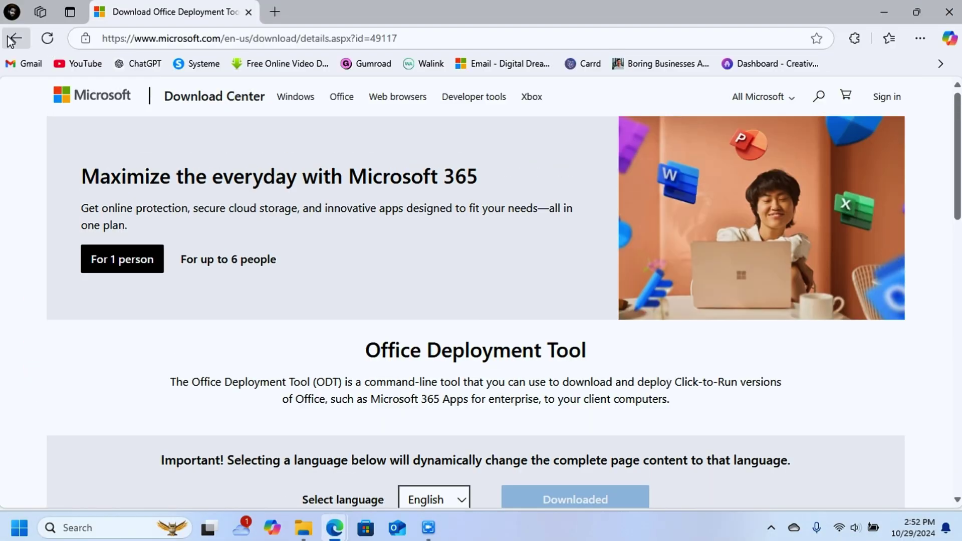
- Return to Google in the browser, search for "office customization tool" and open the Microsoft 365 Apps admin center result
{"action": "left_click", "coordinate": [15, 38]}
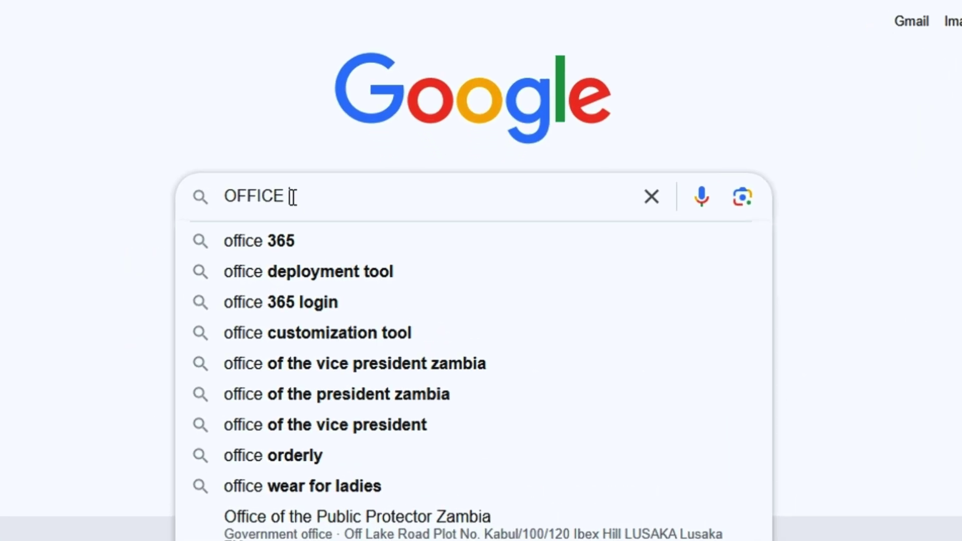
{"action": "type", "text": "U"}
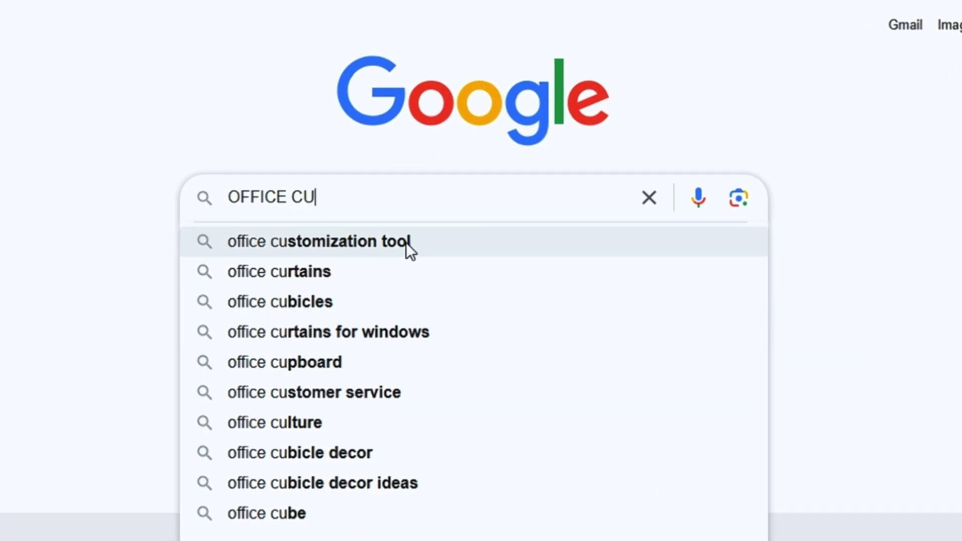
{"action": "left_click", "coordinate": [407, 250]}
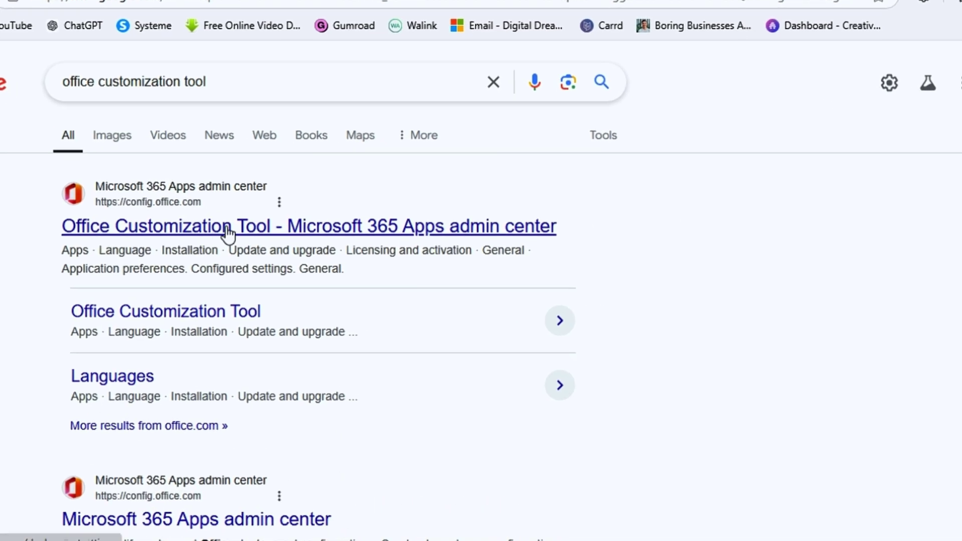
{"action": "left_click", "coordinate": [224, 230]}
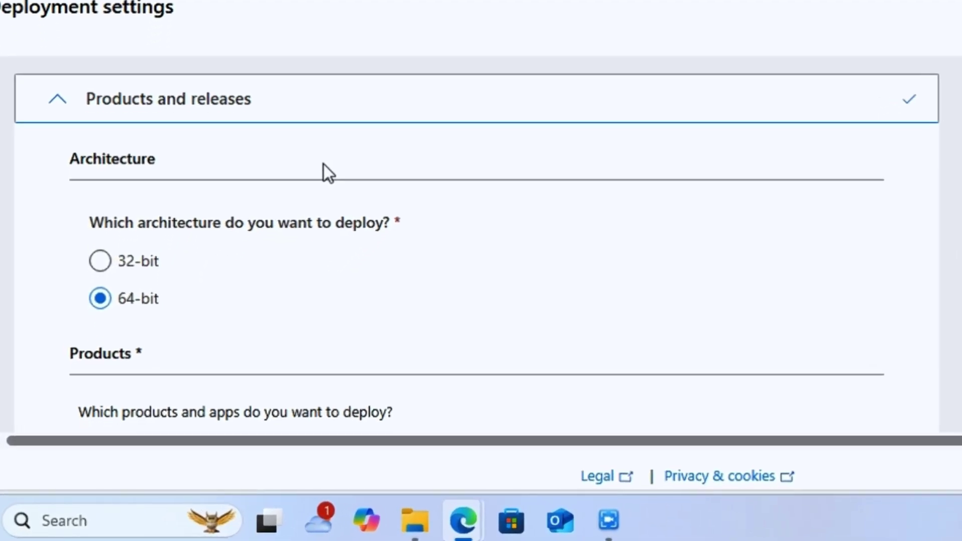
- Set the architecture to deploy to 64-bit in the Products and releases settings
{"action": "left_click", "coordinate": [102, 269]}
{"action": "left_click", "coordinate": [100, 261]}
{"action": "left_click", "coordinate": [101, 300]}
- Choose Office LTSC Professional Plus 2024 - Volume License as the Office Suites product
{"action": "scroll", "coordinate": [157, 302], "scroll_direction": "down", "scroll_amount": 4}
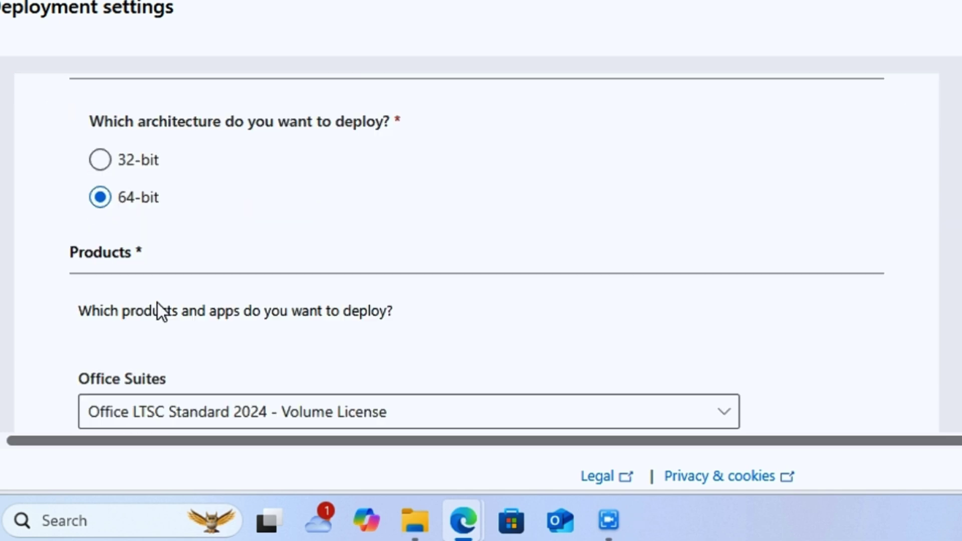
{"action": "scroll", "coordinate": [140, 100], "scroll_direction": "up", "scroll_amount": 2}
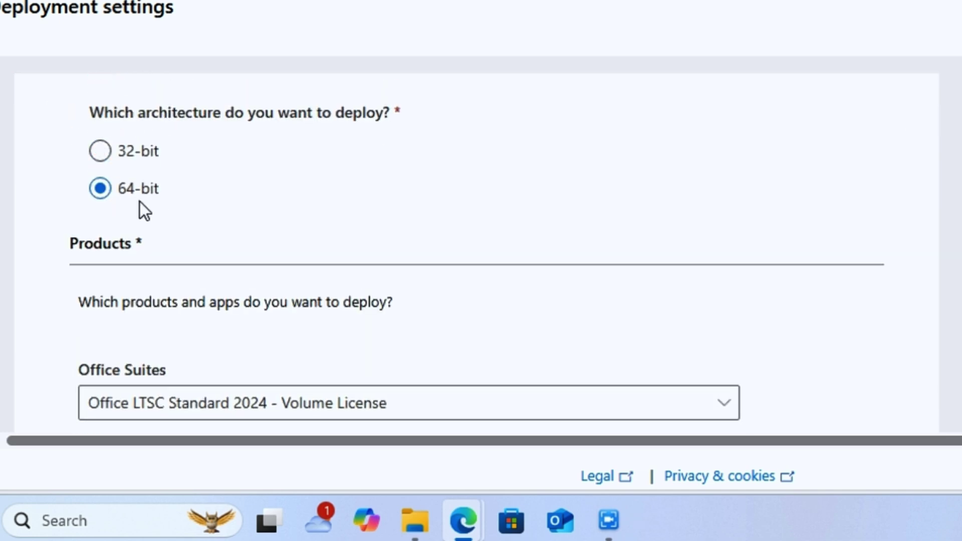
{"action": "scroll", "coordinate": [150, 250], "scroll_direction": "down", "scroll_amount": 2}
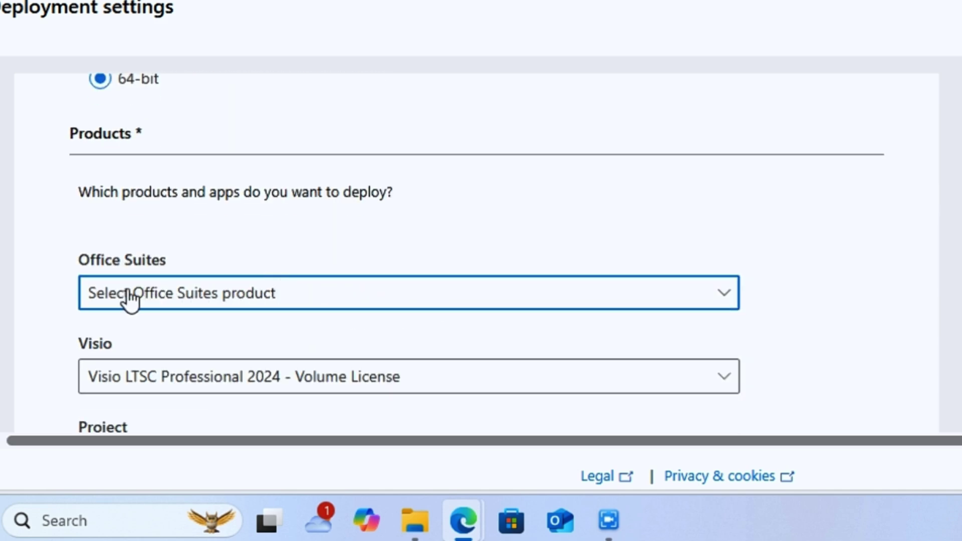
{"action": "left_click", "coordinate": [417, 307]}
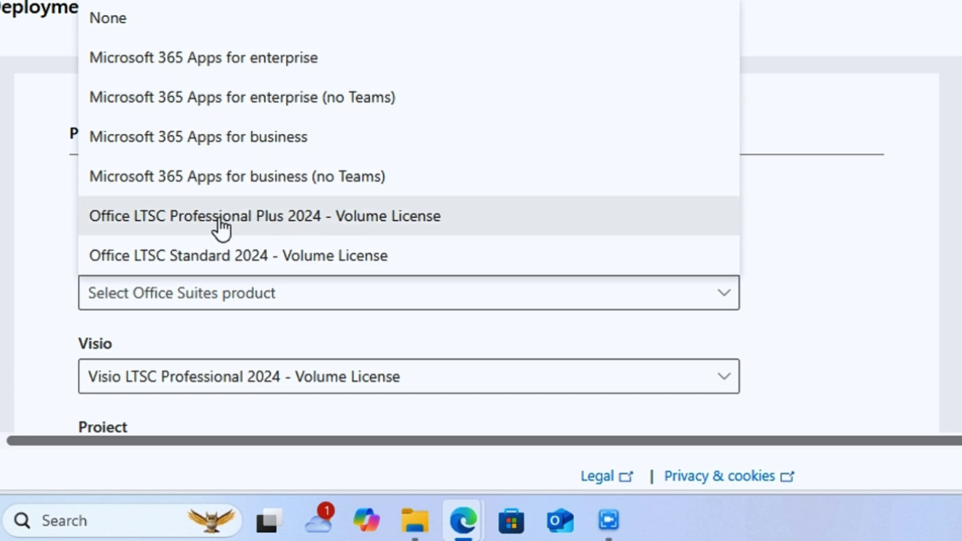
{"action": "left_click", "coordinate": [245, 224]}
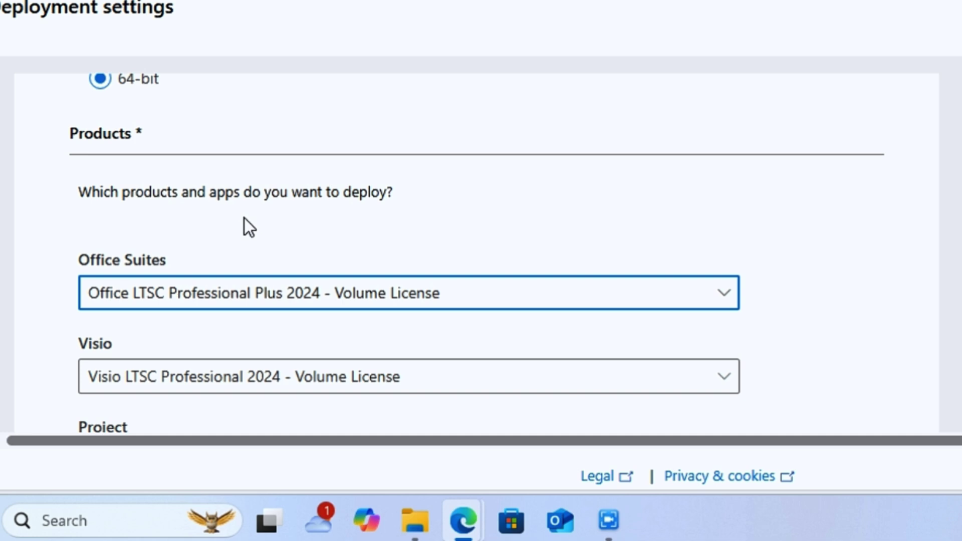
- Set the Visio product to None so that it is left out of the deployment
{"action": "scroll", "coordinate": [501, 286], "scroll_direction": "down", "scroll_amount": 4}
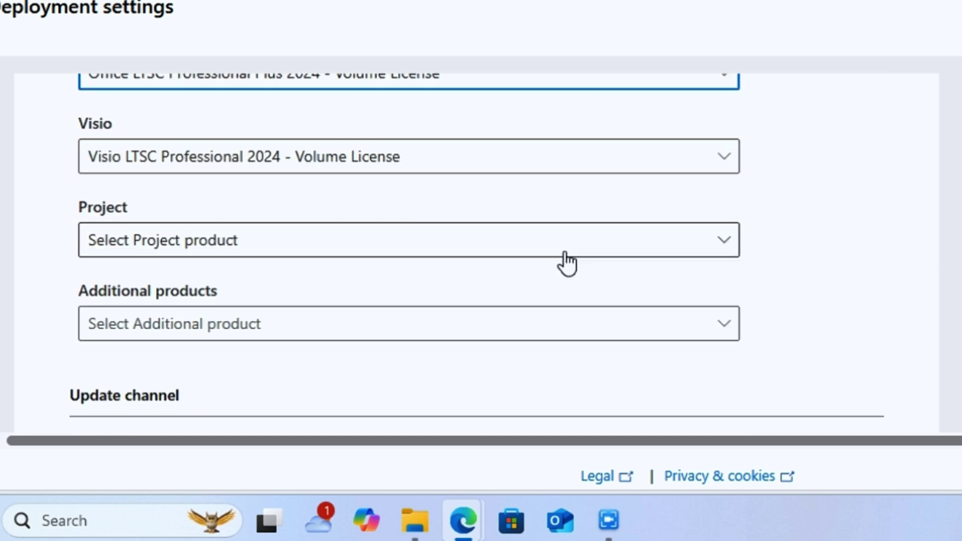
{"action": "left_click", "coordinate": [645, 160]}
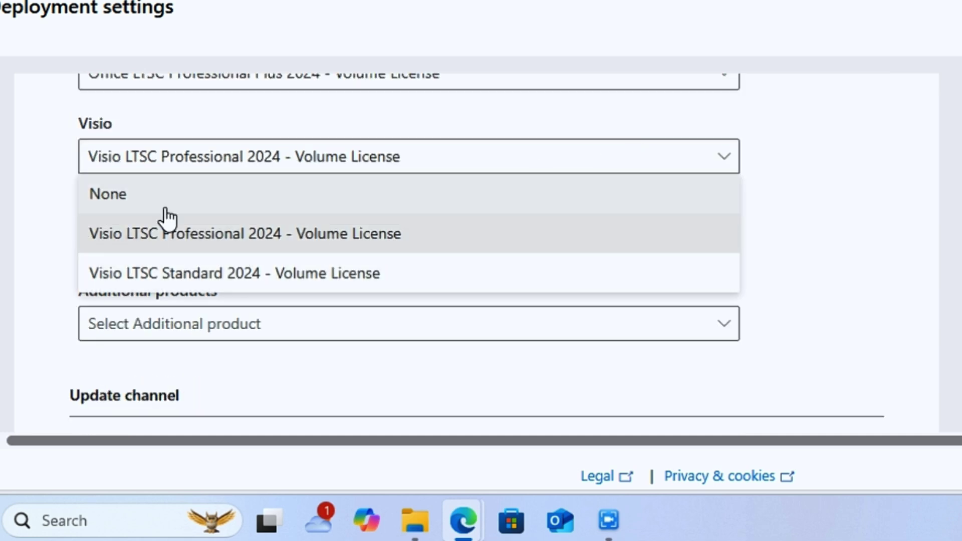
{"action": "left_click", "coordinate": [163, 198]}
- Keep Office LTSC 2024 Perpetual Enterprise as the update channel and Latest as the version to deploy
{"action": "scroll", "coordinate": [506, 316], "scroll_direction": "down", "scroll_amount": 2}
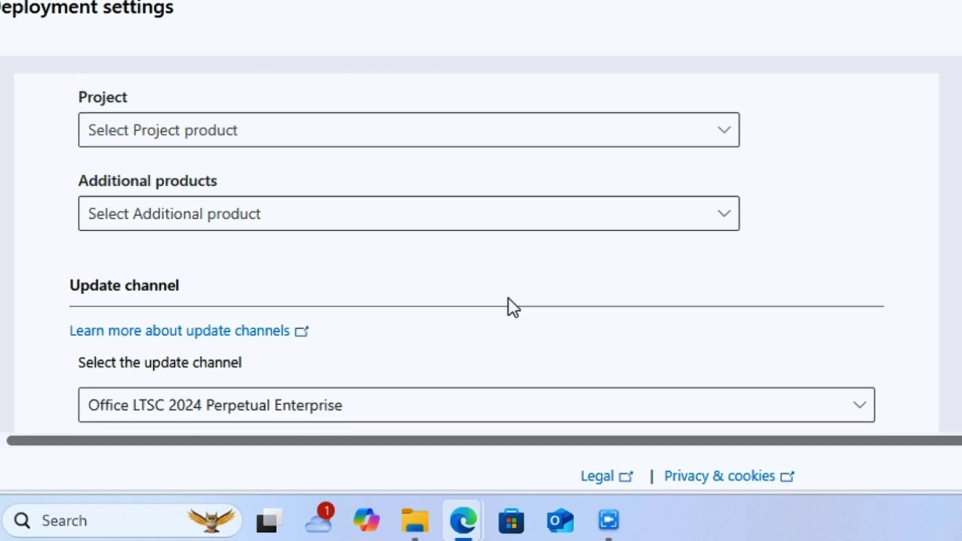
{"action": "scroll", "coordinate": [587, 223], "scroll_direction": "down", "scroll_amount": 4}
{"action": "scroll", "coordinate": [213, 185], "scroll_direction": "up", "scroll_amount": 2}
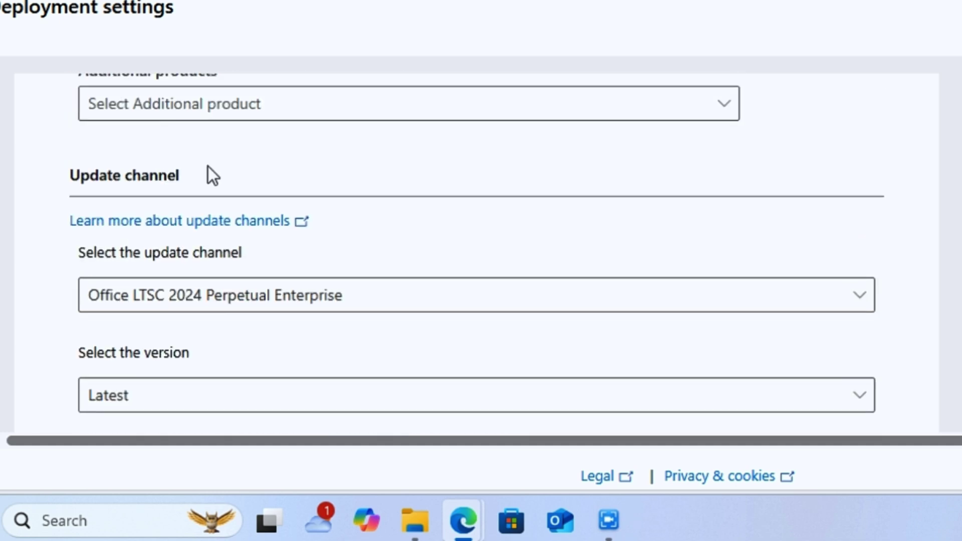
{"action": "scroll", "coordinate": [209, 313], "scroll_direction": "down", "scroll_amount": 2}
{"action": "left_click", "coordinate": [200, 287]}
{"action": "left_click", "coordinate": [174, 9]}
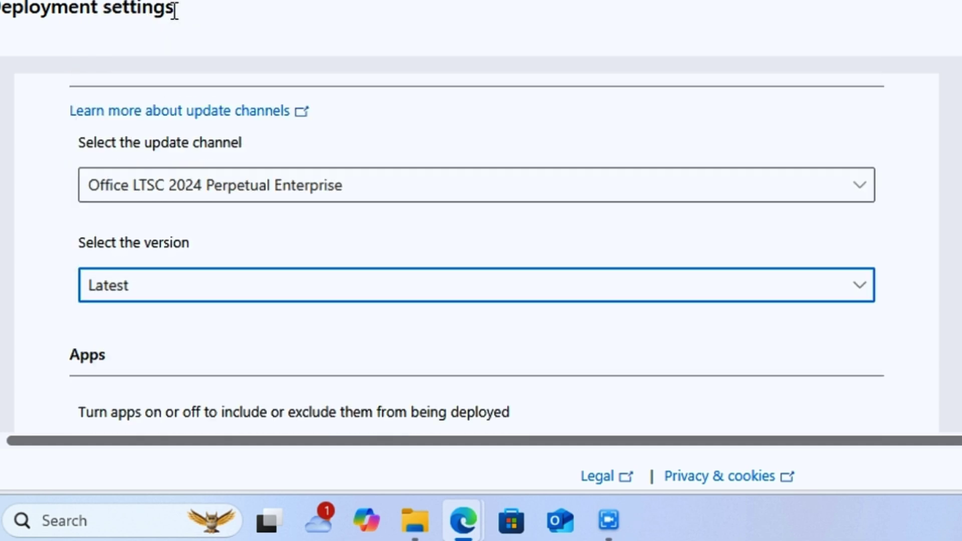
- Leave Skype for Business turned off among the apps to deploy and continue to the Language settings
{"action": "scroll", "coordinate": [159, 296], "scroll_direction": "down", "scroll_amount": 4}
{"action": "scroll", "coordinate": [330, 273], "scroll_direction": "down", "scroll_amount": 2}
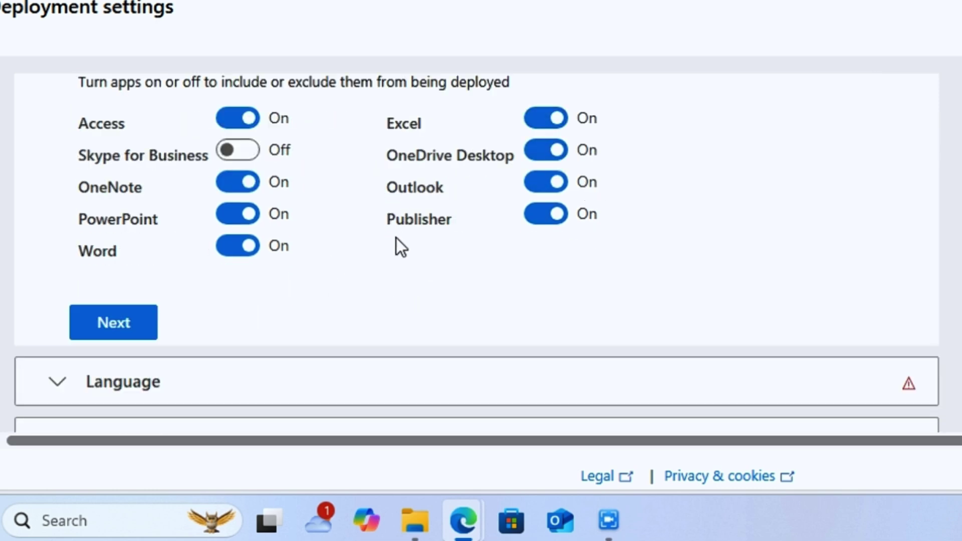
{"action": "left_click", "coordinate": [244, 154]}
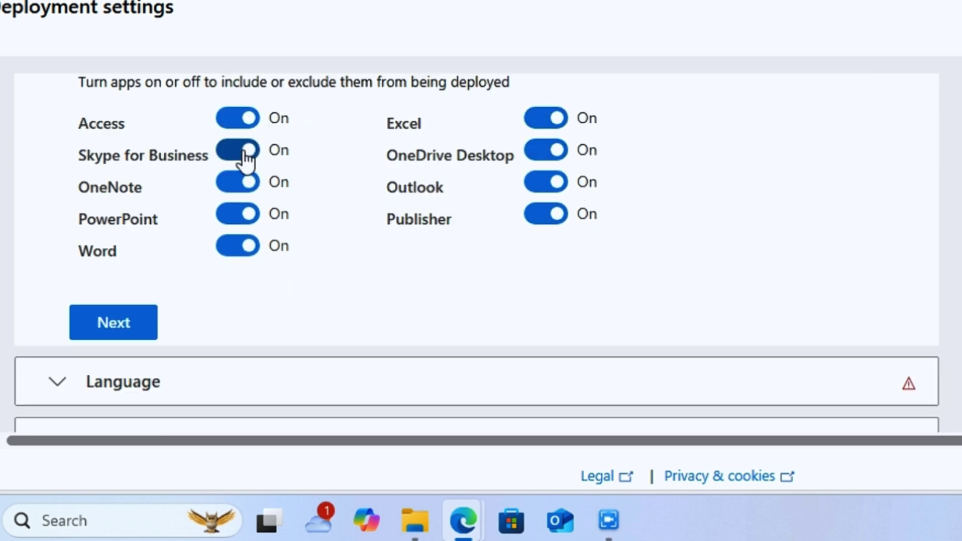
{"action": "left_click", "coordinate": [250, 154]}
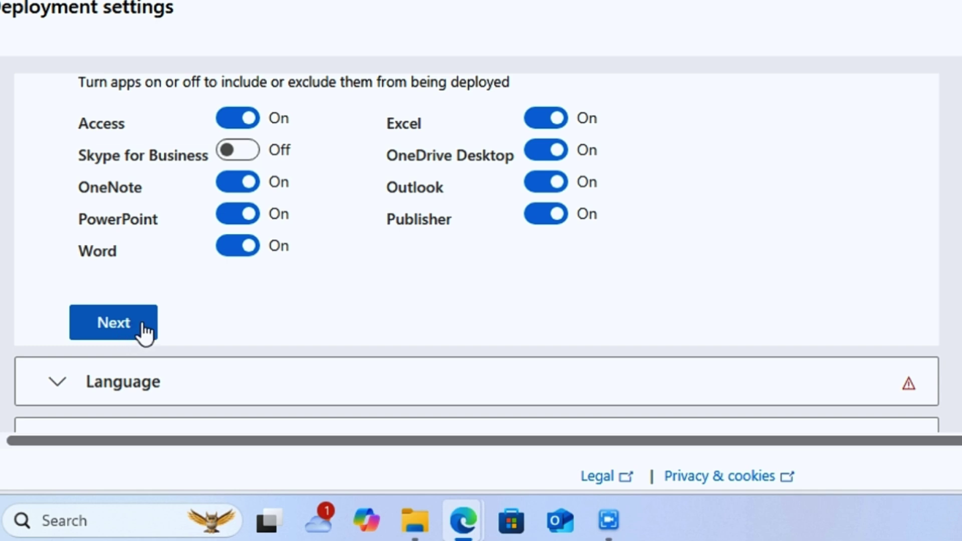
{"action": "left_click", "coordinate": [129, 327]}
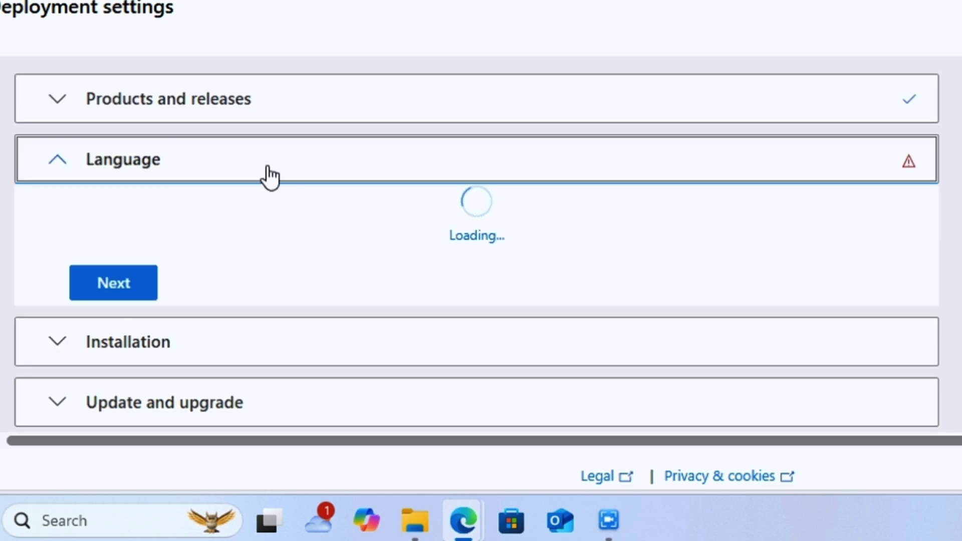
- Set the primary language to English (United States) and continue to the Installation settings
{"action": "scroll", "coordinate": [386, 196], "scroll_direction": "down", "scroll_amount": 2}
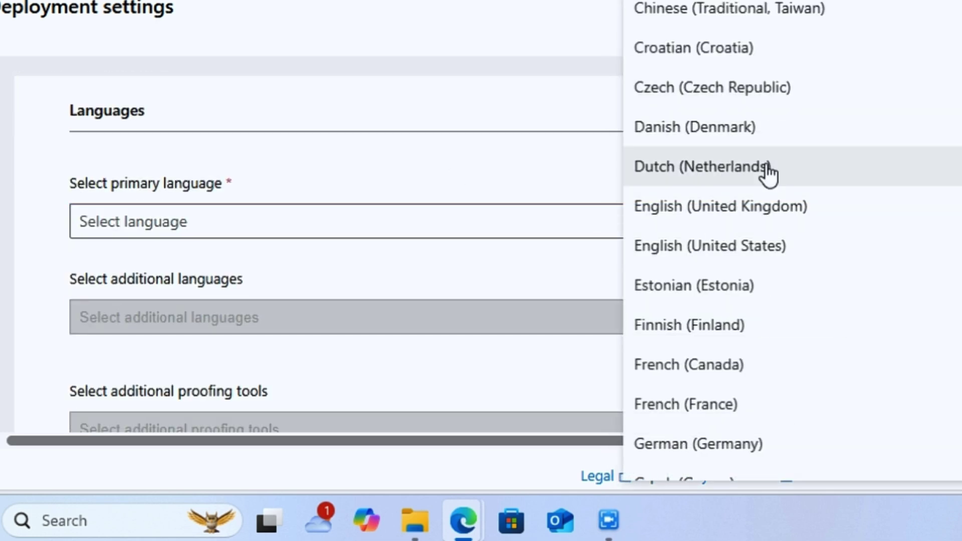
{"action": "left_click", "coordinate": [780, 248]}
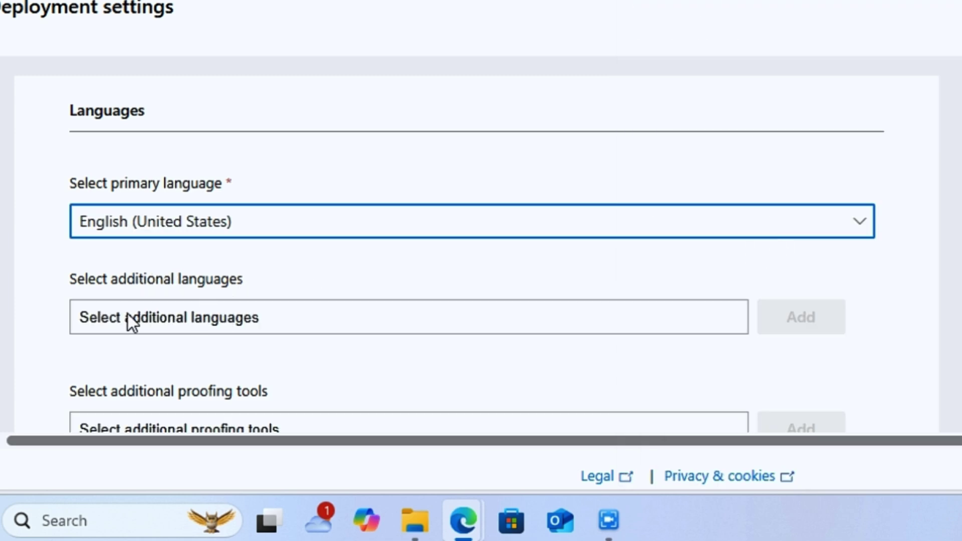
{"action": "scroll", "coordinate": [161, 237], "scroll_direction": "down", "scroll_amount": 2}
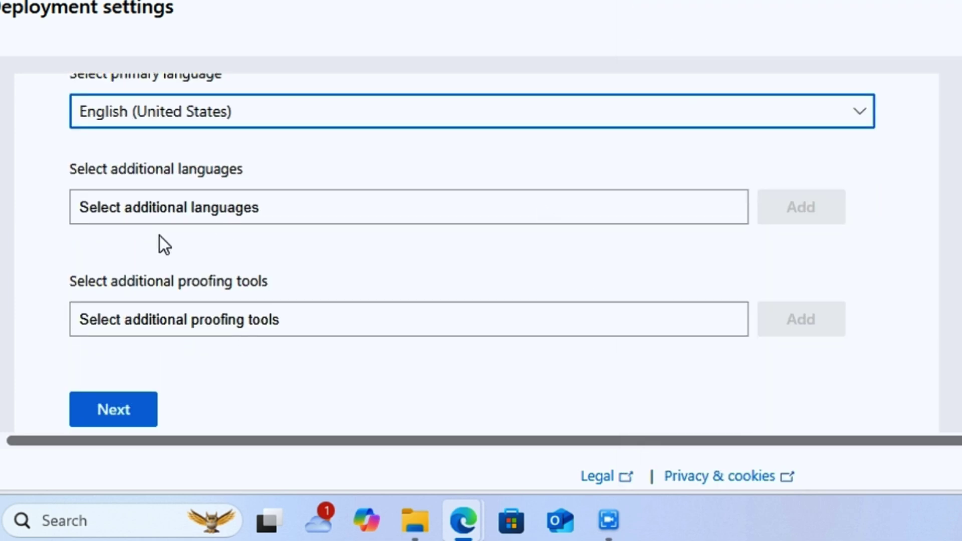
{"action": "scroll", "coordinate": [191, 278], "scroll_direction": "down", "scroll_amount": 4}
{"action": "left_click", "coordinate": [109, 191]}
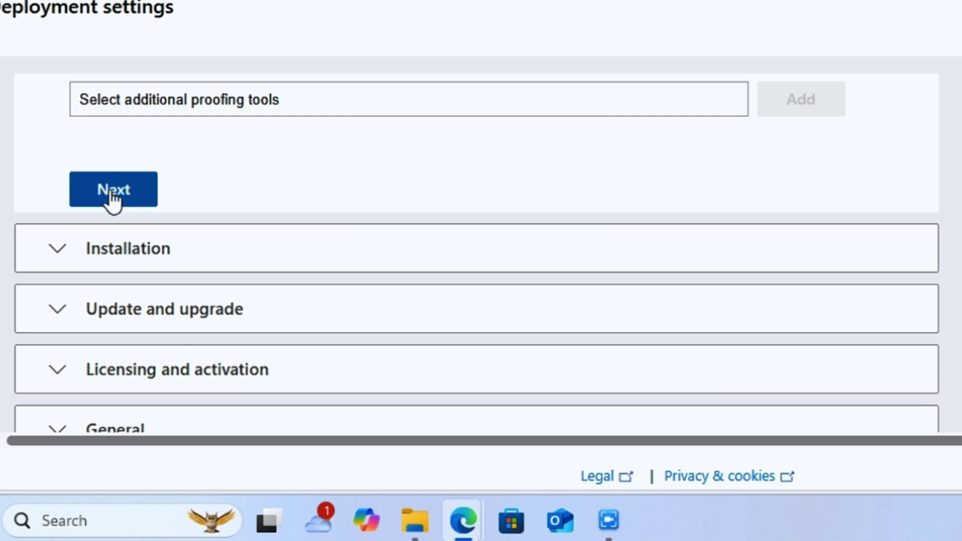
- Keep the default installation options with the Office Content Delivery Network (CDN) as source and continue to Update and upgrade
{"action": "scroll", "coordinate": [262, 215], "scroll_direction": "down", "scroll_amount": 4}
{"action": "scroll", "coordinate": [133, 240], "scroll_direction": "up", "scroll_amount": 4}
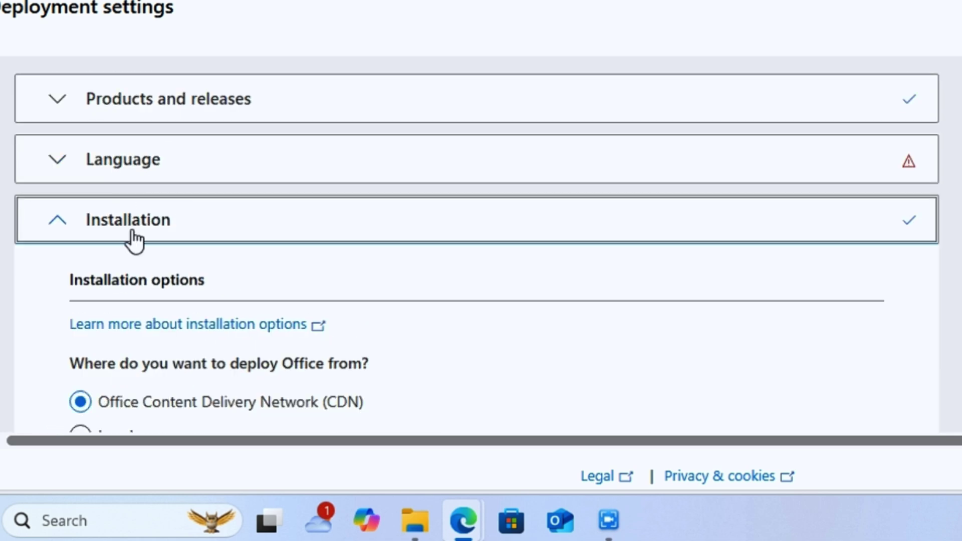
{"action": "scroll", "coordinate": [275, 247], "scroll_direction": "down", "scroll_amount": 6}
{"action": "scroll", "coordinate": [275, 246], "scroll_direction": "down", "scroll_amount": 2}
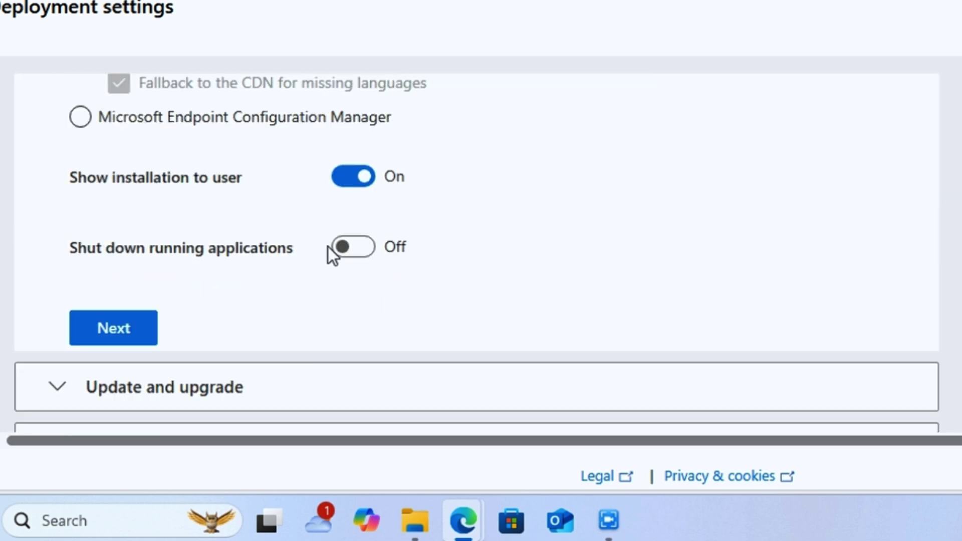
{"action": "left_click", "coordinate": [128, 331]}
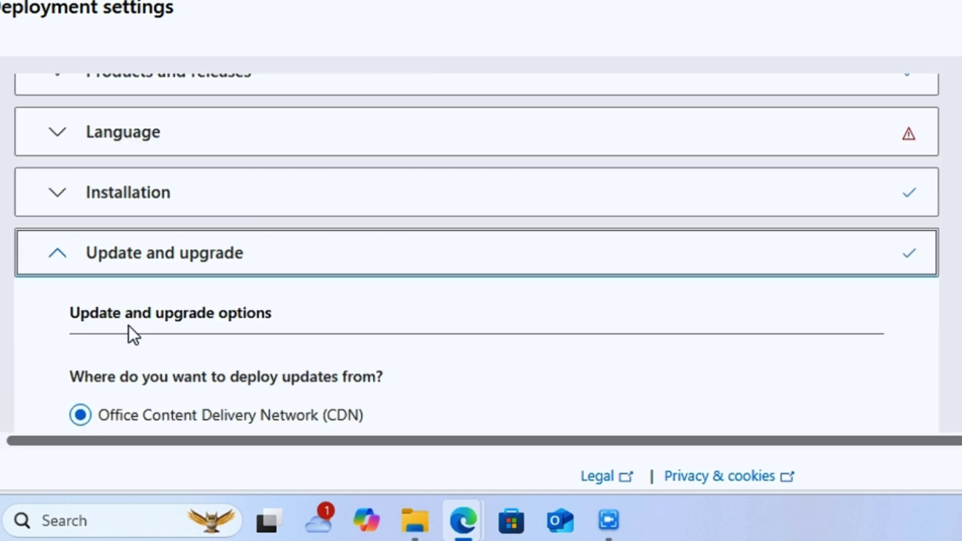
- Turn off uninstalling MSI versions of Office in the upgrade options and continue to Licensing and activation
{"action": "scroll", "coordinate": [142, 308], "scroll_direction": "down", "scroll_amount": 2}
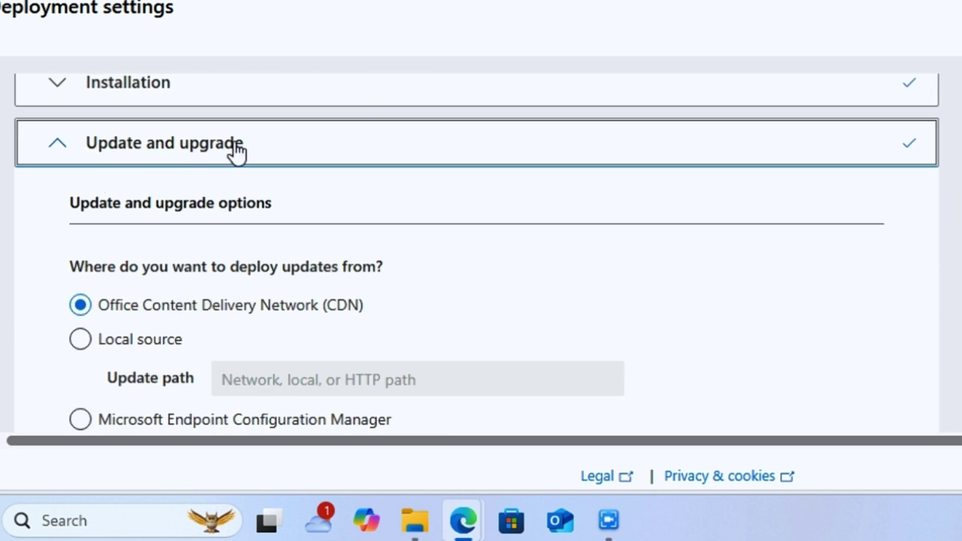
{"action": "scroll", "coordinate": [318, 214], "scroll_direction": "down", "scroll_amount": 5}
{"action": "scroll", "coordinate": [380, 227], "scroll_direction": "down", "scroll_amount": 3}
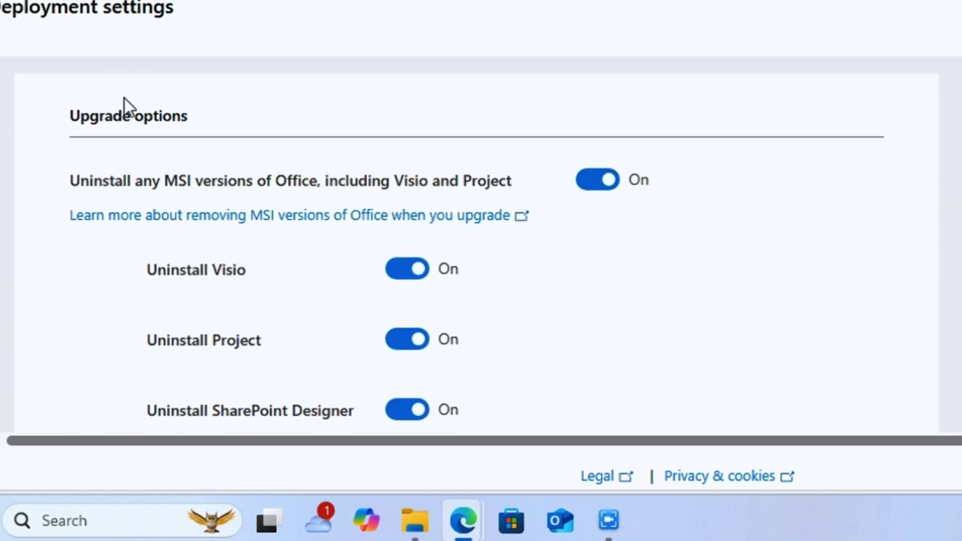
{"action": "left_click", "coordinate": [608, 185]}
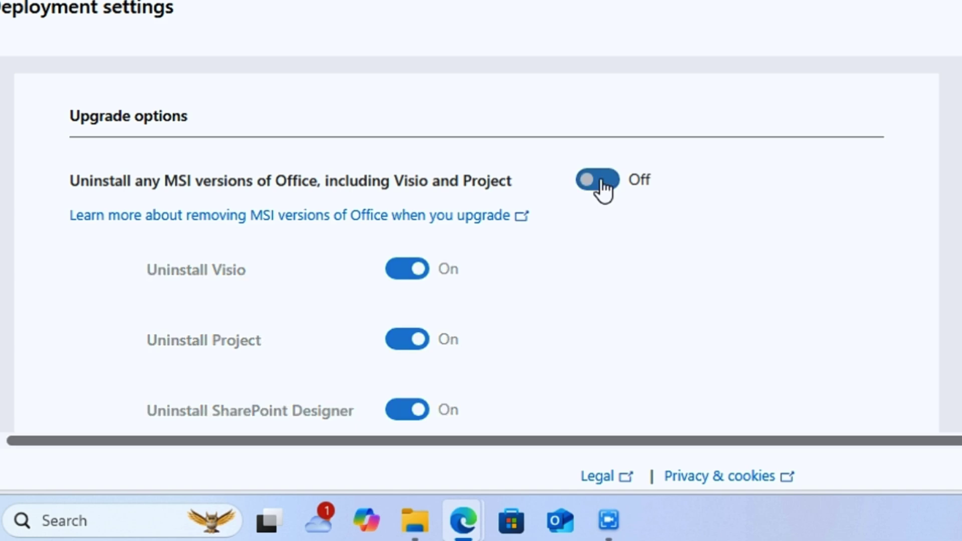
{"action": "scroll", "coordinate": [143, 221], "scroll_direction": "down", "scroll_amount": 5}
{"action": "left_click", "coordinate": [121, 221]}
- Keep User based product activation and continue to the General settings
{"action": "scroll", "coordinate": [143, 219], "scroll_direction": "down", "scroll_amount": 5}
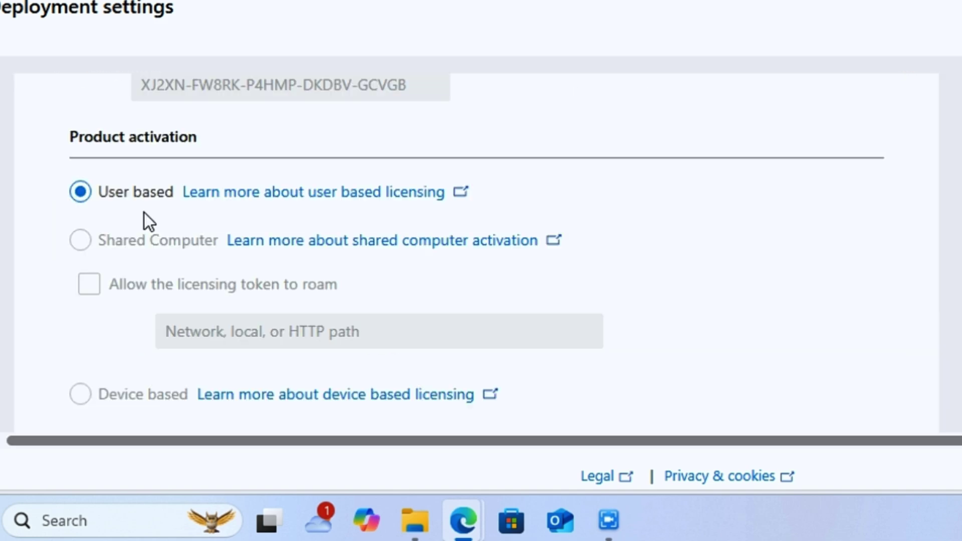
{"action": "scroll", "coordinate": [351, 193], "scroll_direction": "down", "scroll_amount": 2}
{"action": "left_click", "coordinate": [112, 346]}
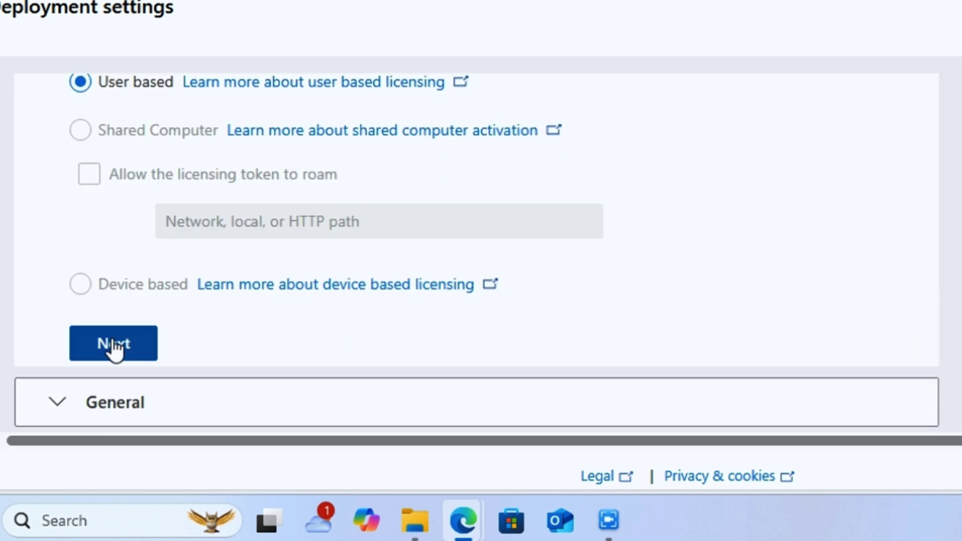
- Leave the General fields blank and finish the Application preferences with their default settings
{"action": "scroll", "coordinate": [189, 252], "scroll_direction": "down", "scroll_amount": 5}
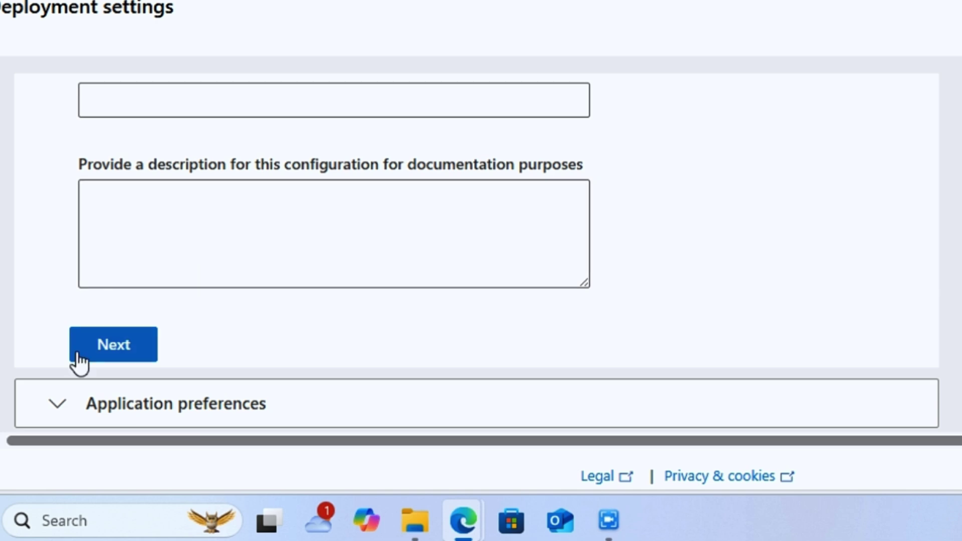
{"action": "left_click", "coordinate": [112, 348]}
{"action": "scroll", "coordinate": [256, 257], "scroll_direction": "down", "scroll_amount": 10}
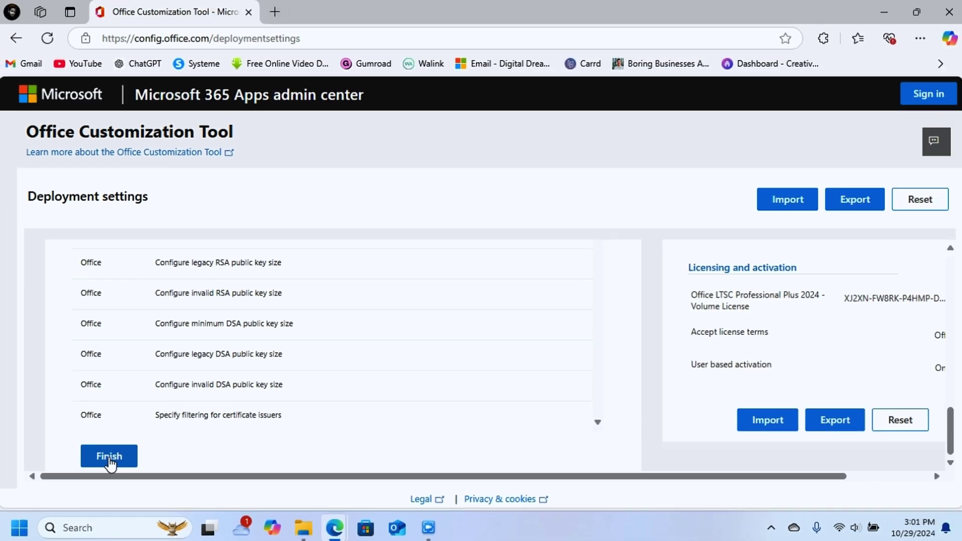
{"action": "left_click", "coordinate": [112, 412]}
- Start exporting the configuration and choose Office Open XML formats as the default file format
{"action": "scroll", "coordinate": [802, 301], "scroll_direction": "down", "scroll_amount": 10}
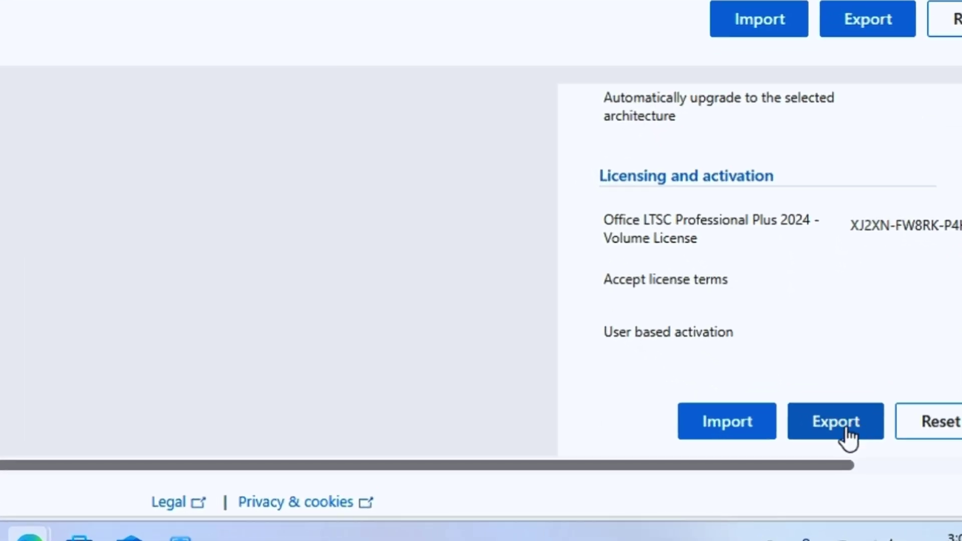
{"action": "left_click", "coordinate": [842, 451]}
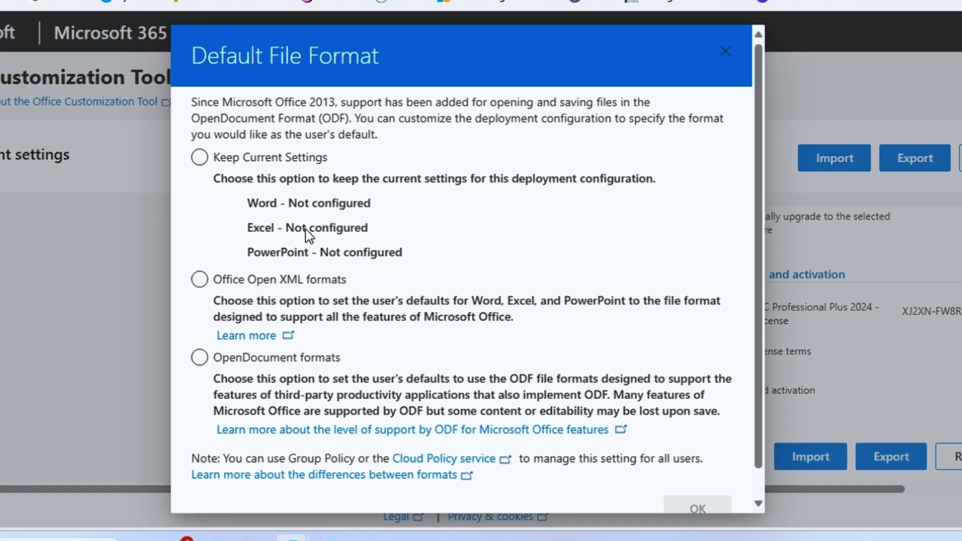
{"action": "left_click", "coordinate": [201, 283]}
{"action": "left_click", "coordinate": [200, 280]}
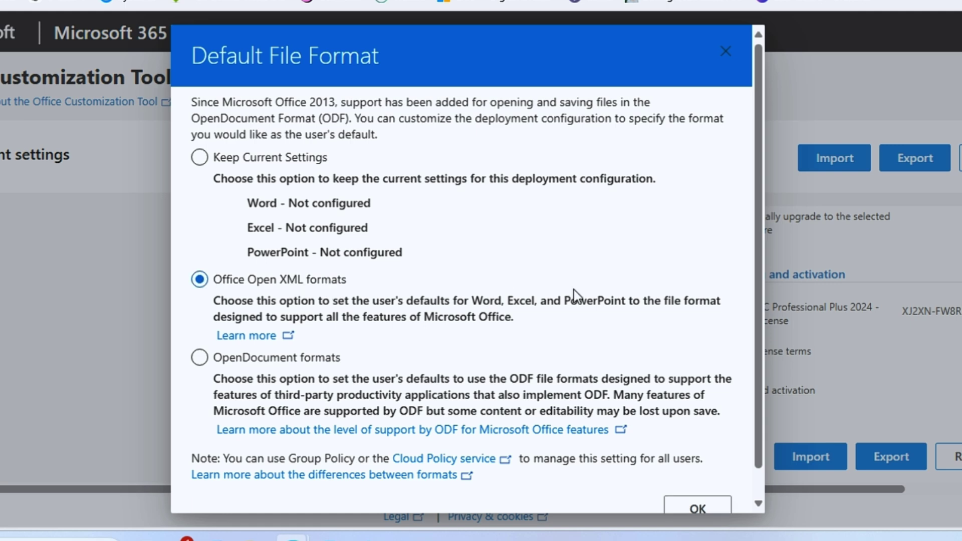
{"action": "scroll", "coordinate": [601, 376], "scroll_direction": "down", "scroll_amount": 2}
{"action": "left_click", "coordinate": [698, 484]}
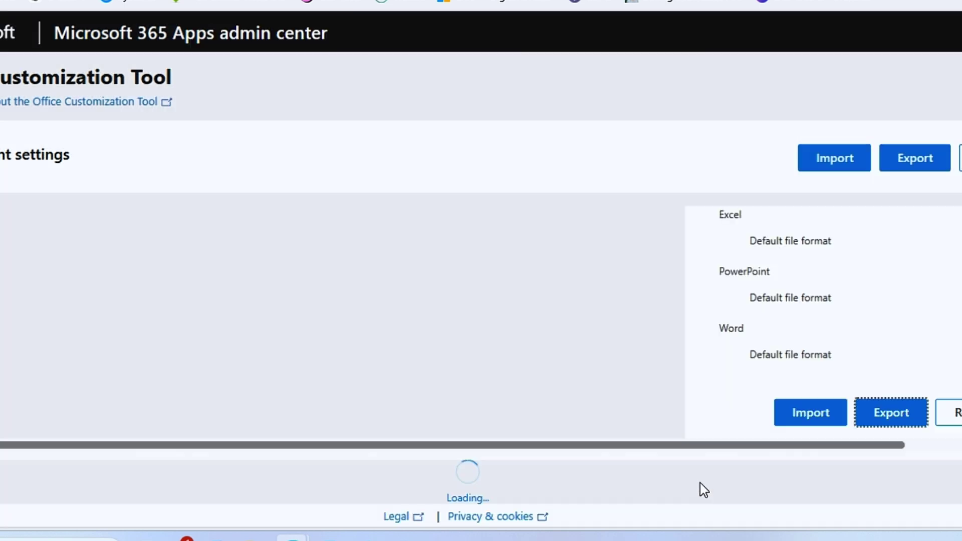
- Accept the license agreement and export the configuration to XML under the file name Configuration, keeping the downloaded file
{"action": "left_click", "coordinate": [892, 456]}
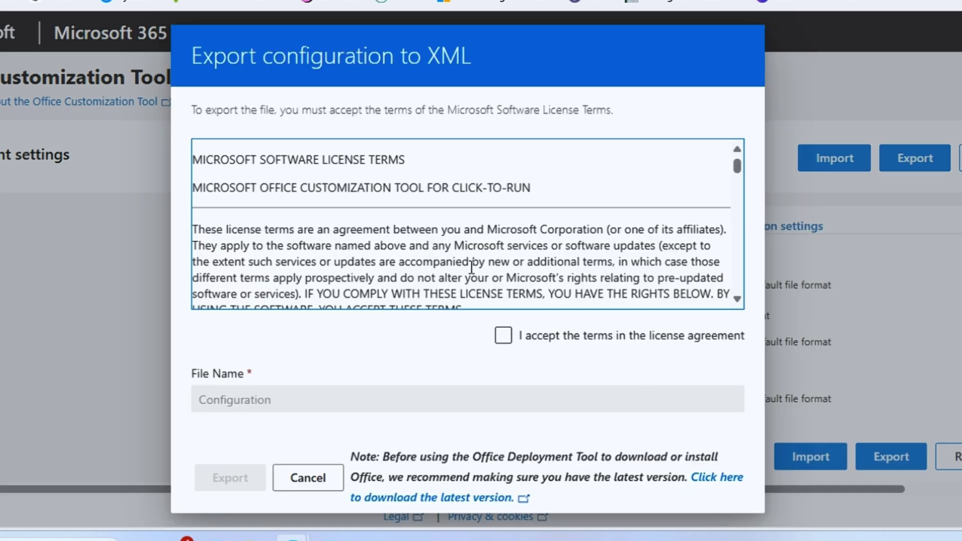
{"action": "left_click", "coordinate": [520, 338]}
{"action": "left_click", "coordinate": [505, 341]}
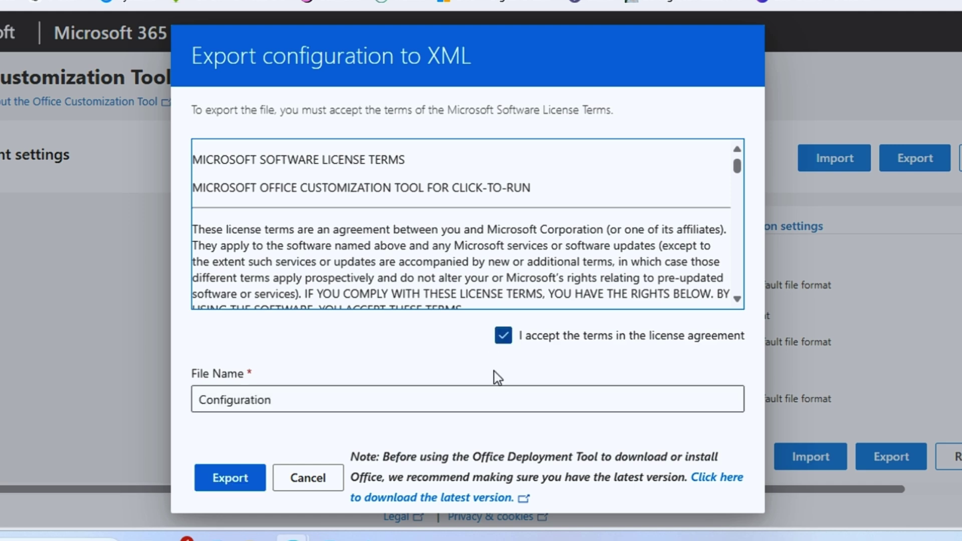
{"action": "left_click", "coordinate": [300, 403]}
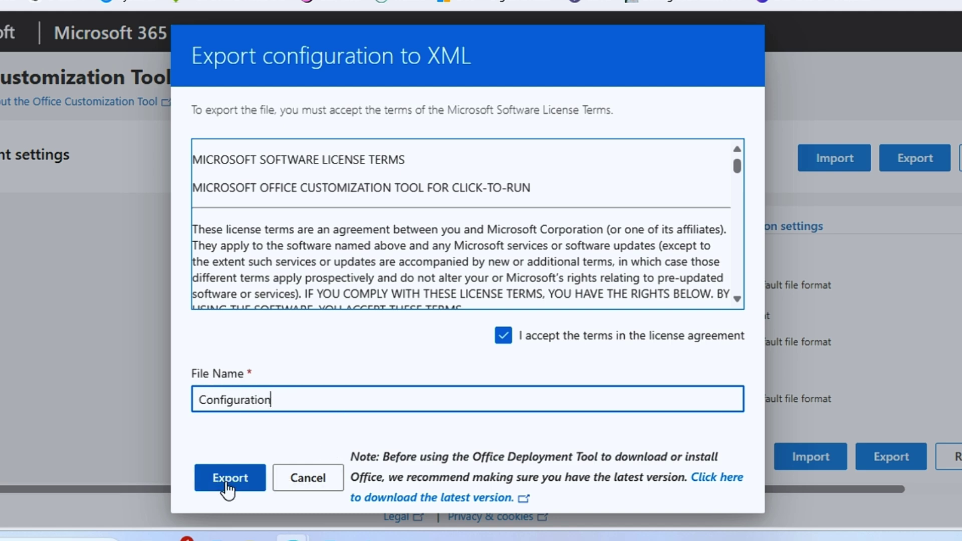
{"action": "left_click", "coordinate": [244, 481]}
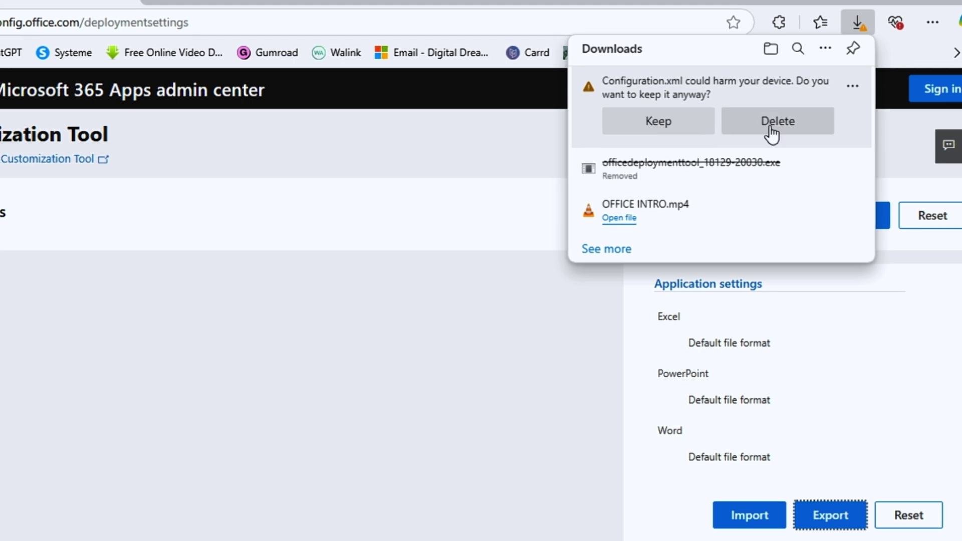
{"action": "left_click", "coordinate": [675, 128]}
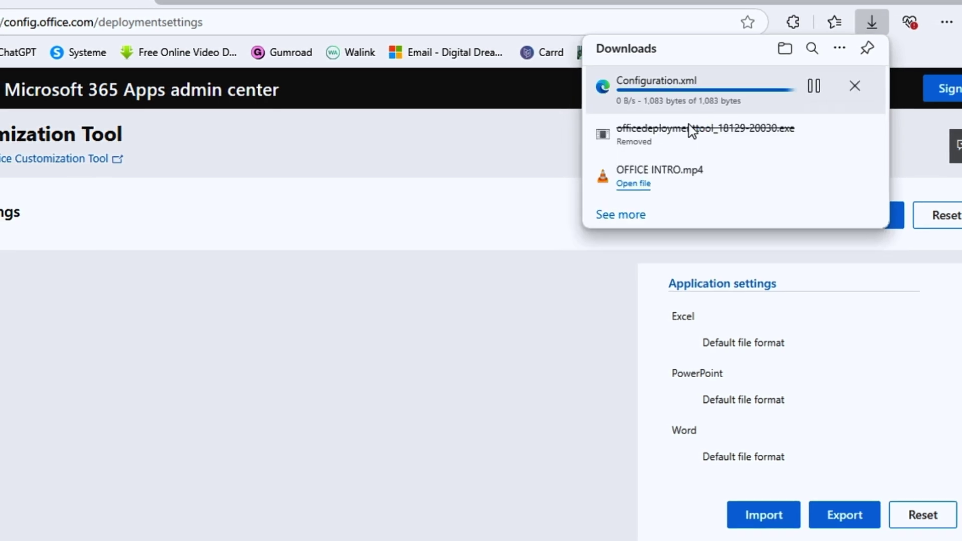
- Cut the downloaded Configuration file from the Downloads folder for moving into the MS OFFICE 2024 folder
{"action": "left_click", "coordinate": [637, 94]}
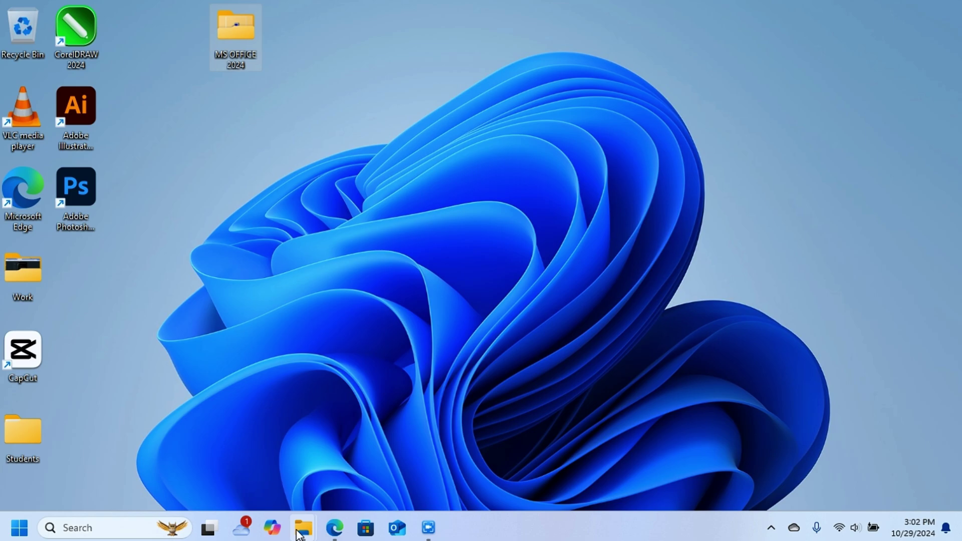
{"action": "mouse_move", "coordinate": [303, 533]}
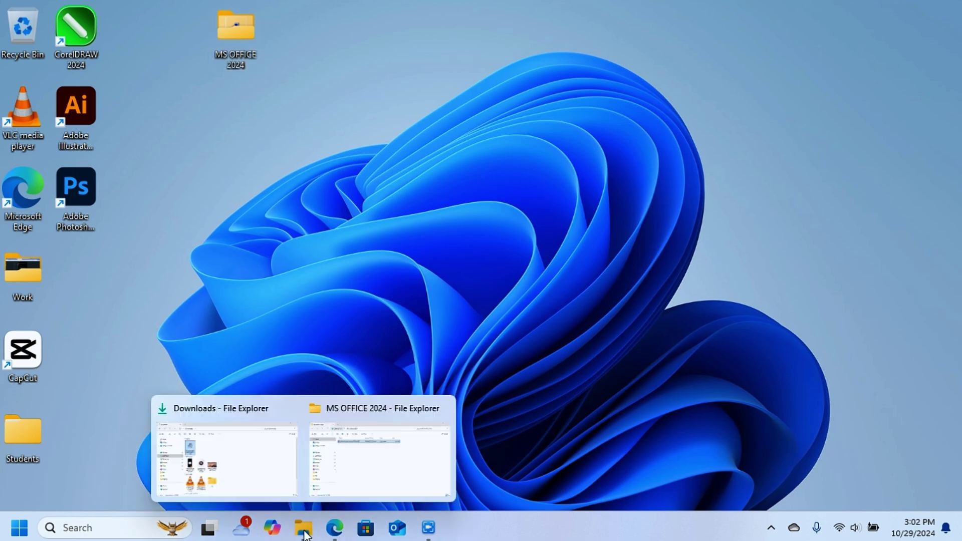
{"action": "left_click", "coordinate": [293, 458]}
{"action": "left_click", "coordinate": [245, 164]}
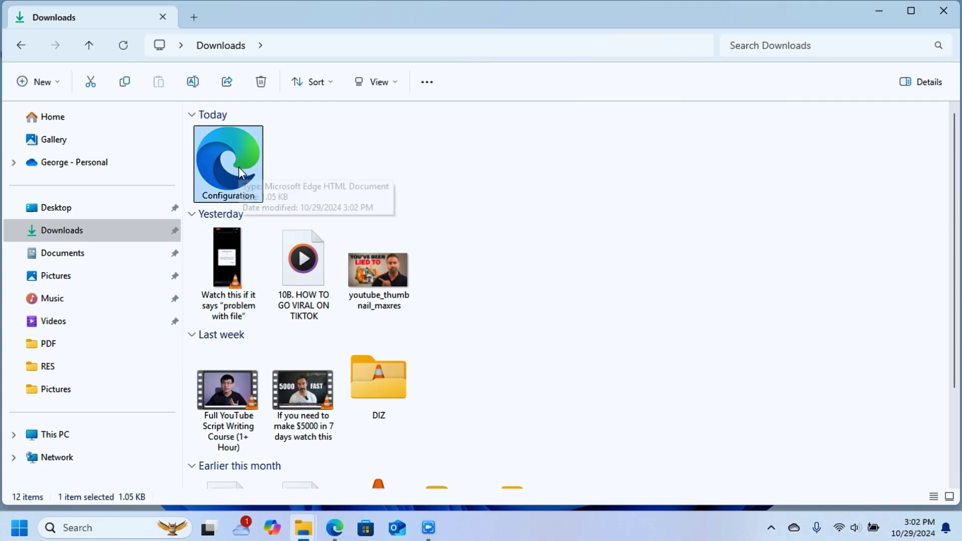
{"action": "key", "text": "ctrl+x"}
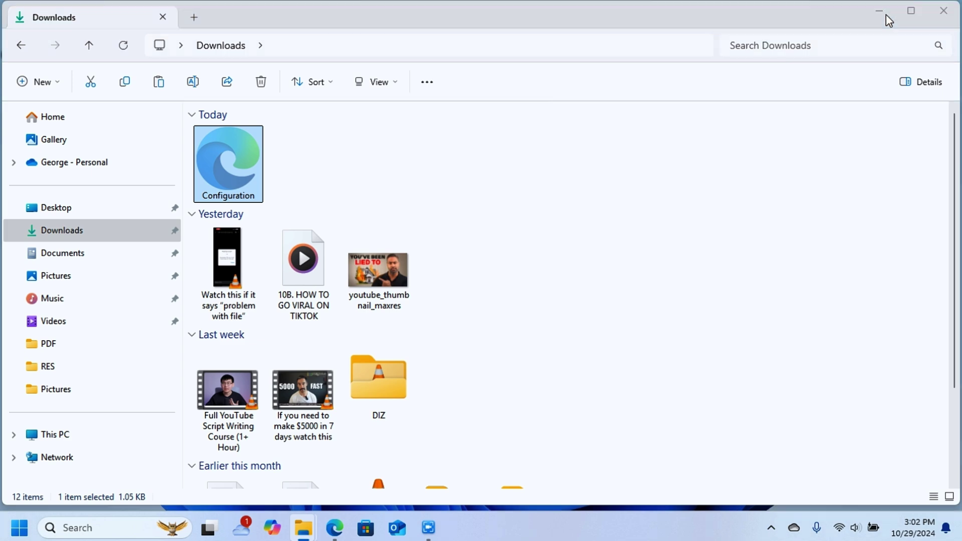
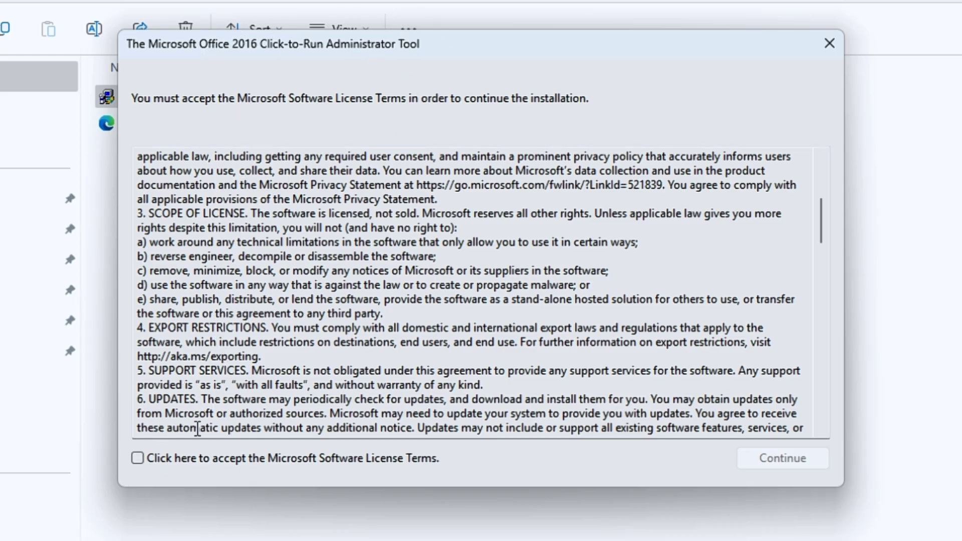
- Accept the Office Deployment Tool's license terms and extract its files to the MS OFFICE 2024 folder on the Desktop
{"action": "left_click", "coordinate": [138, 459]}
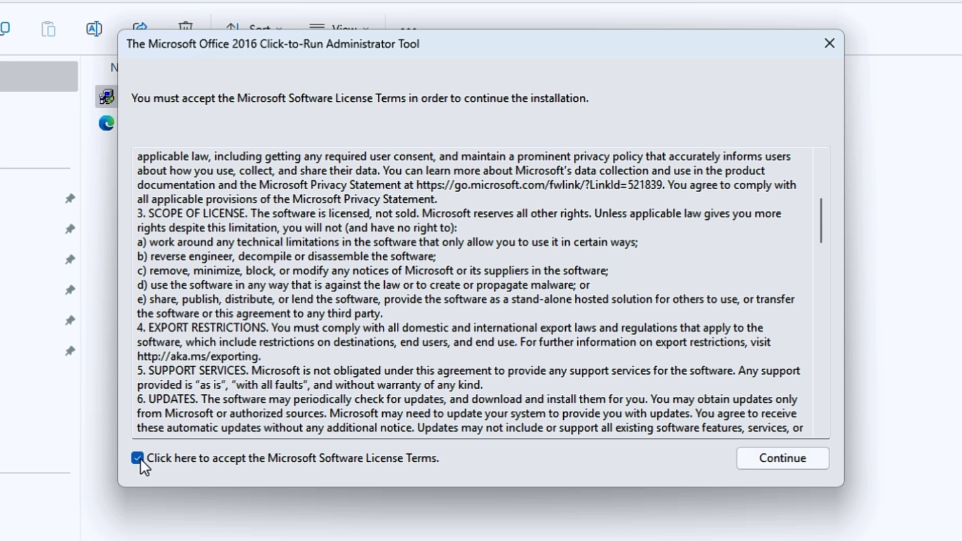
{"action": "left_click", "coordinate": [790, 459]}
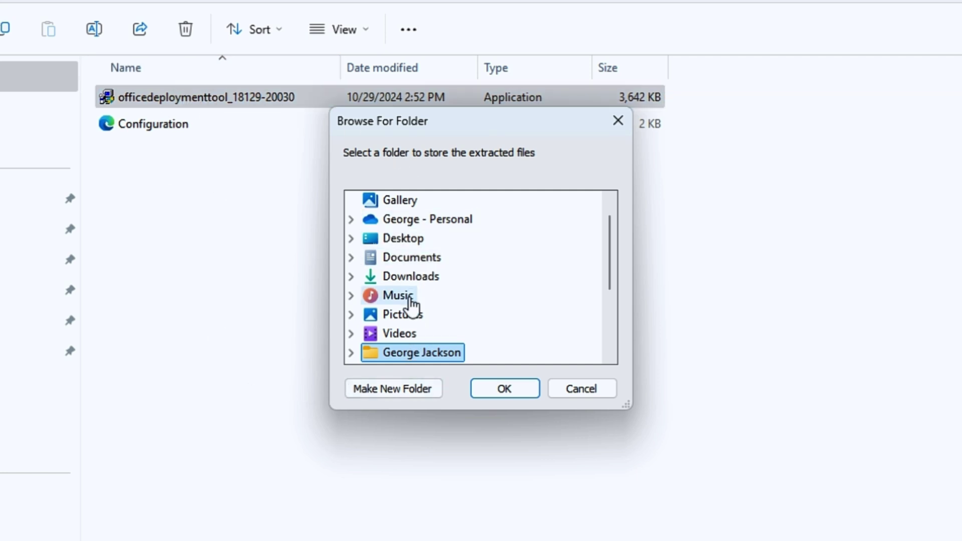
{"action": "left_click", "coordinate": [433, 235]}
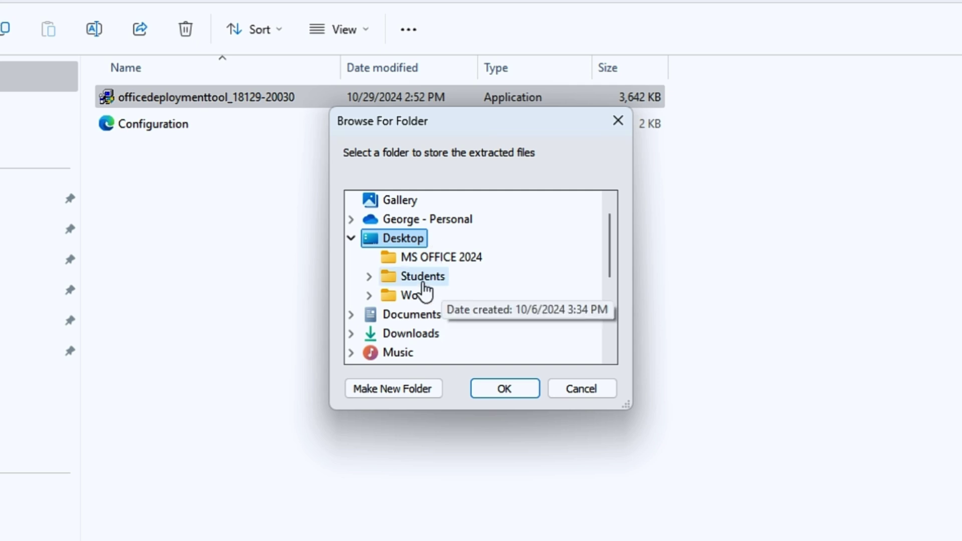
{"action": "left_click", "coordinate": [449, 260]}
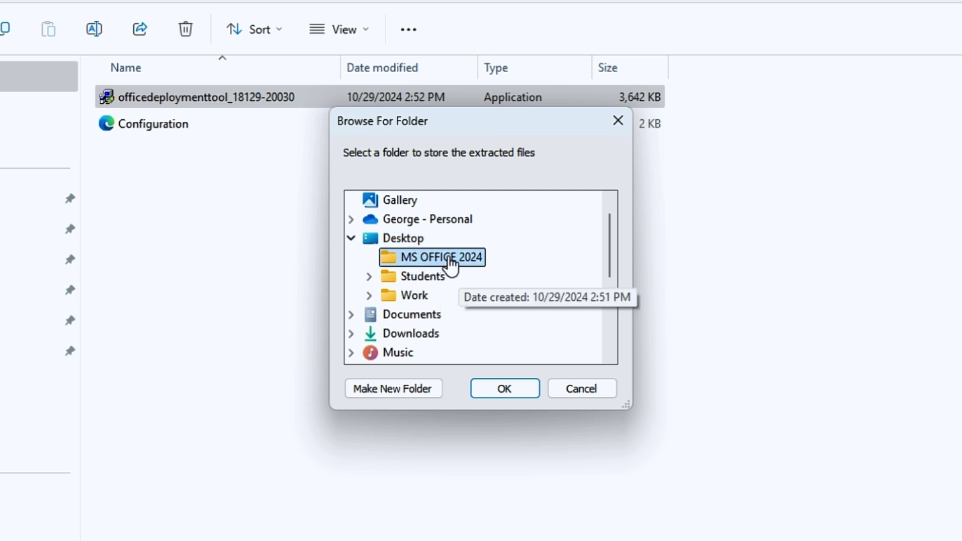
{"action": "left_click", "coordinate": [513, 386]}
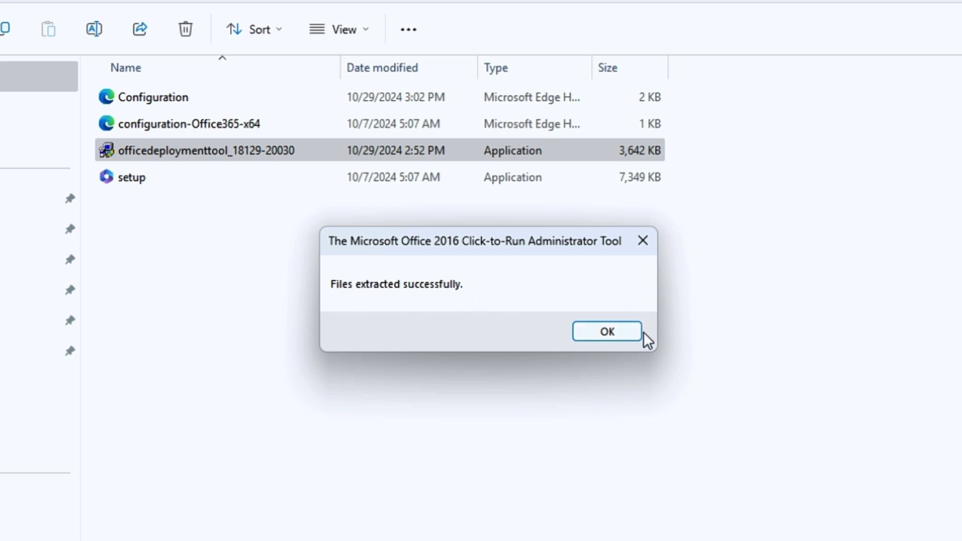
{"action": "left_click", "coordinate": [617, 330]}
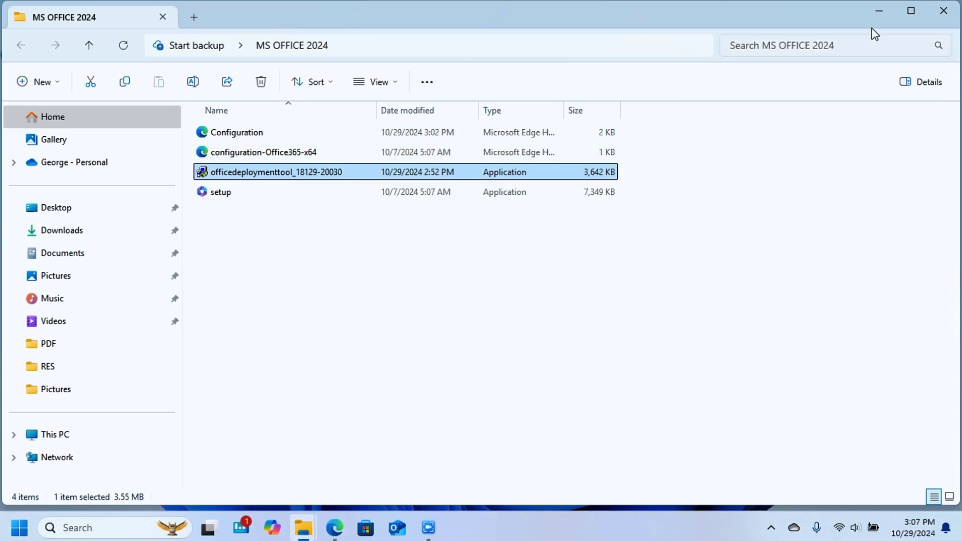
- Close the folder window and move the MS OFFICE 2024 folder from the desktop to Local Disk (C:)
{"action": "left_click", "coordinate": [947, 11]}
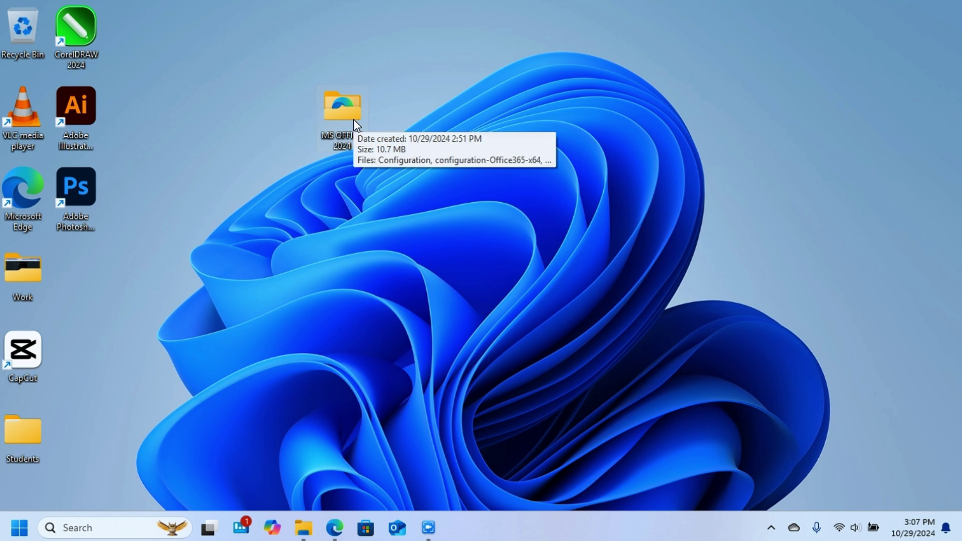
{"action": "key", "text": "ctrl+x"}
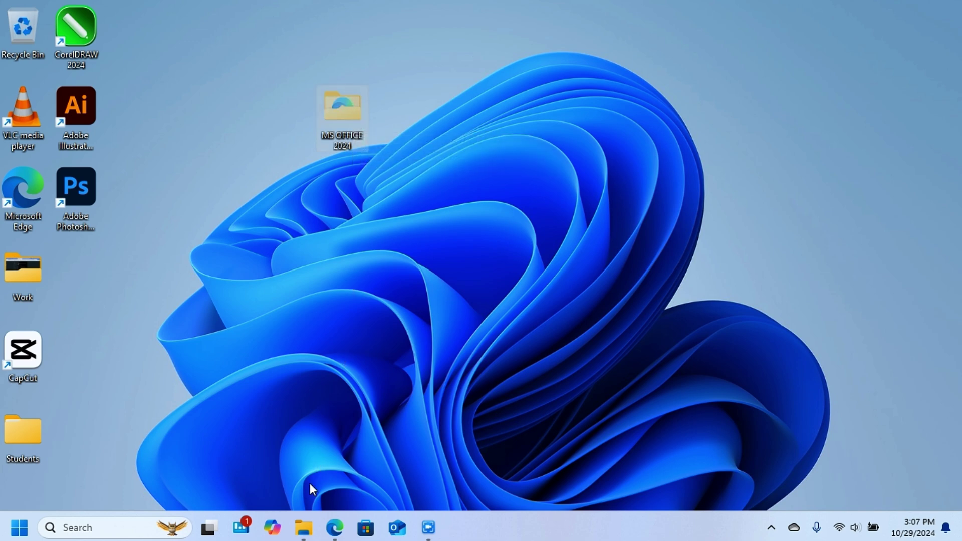
{"action": "left_click", "coordinate": [303, 528]}
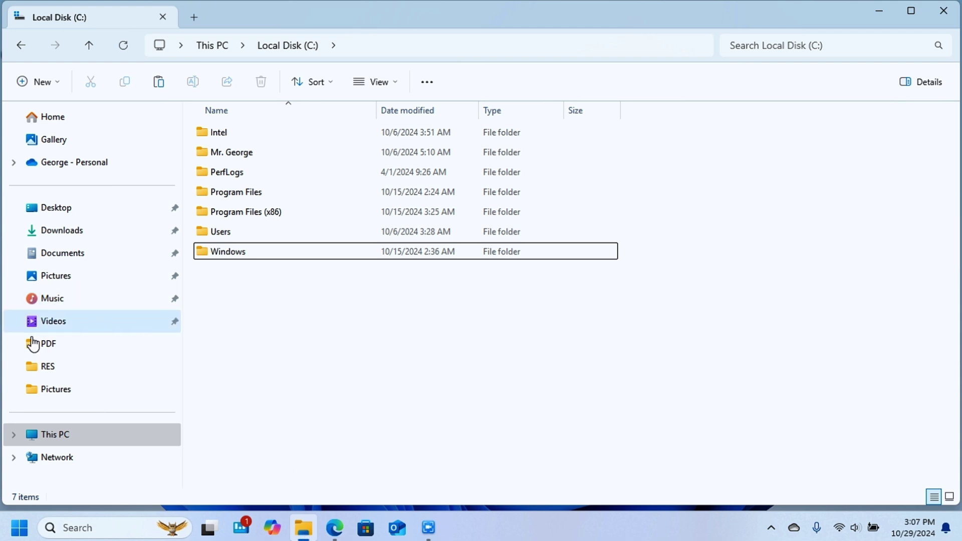
{"action": "left_click", "coordinate": [75, 436]}
{"action": "double_click", "coordinate": [272, 143]}
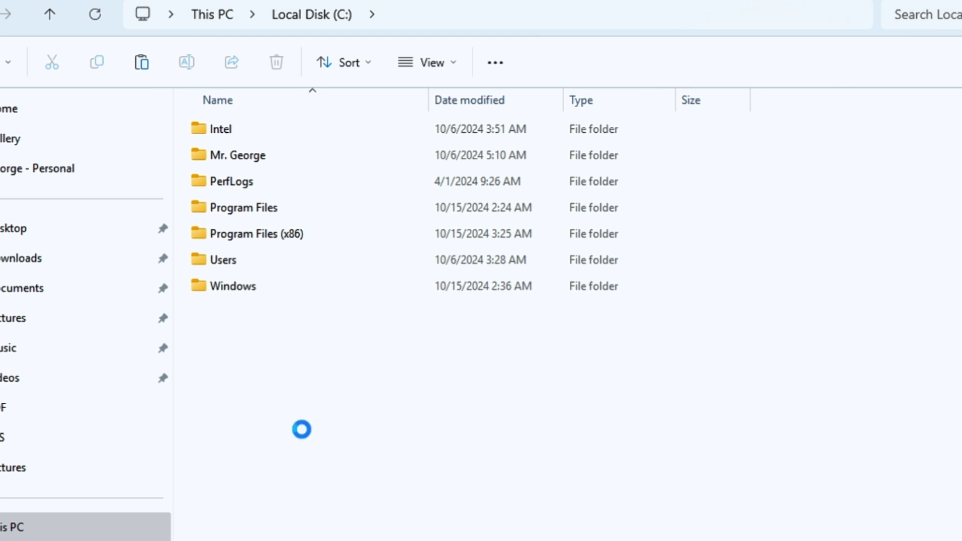
{"action": "key", "text": "ctrl+v"}
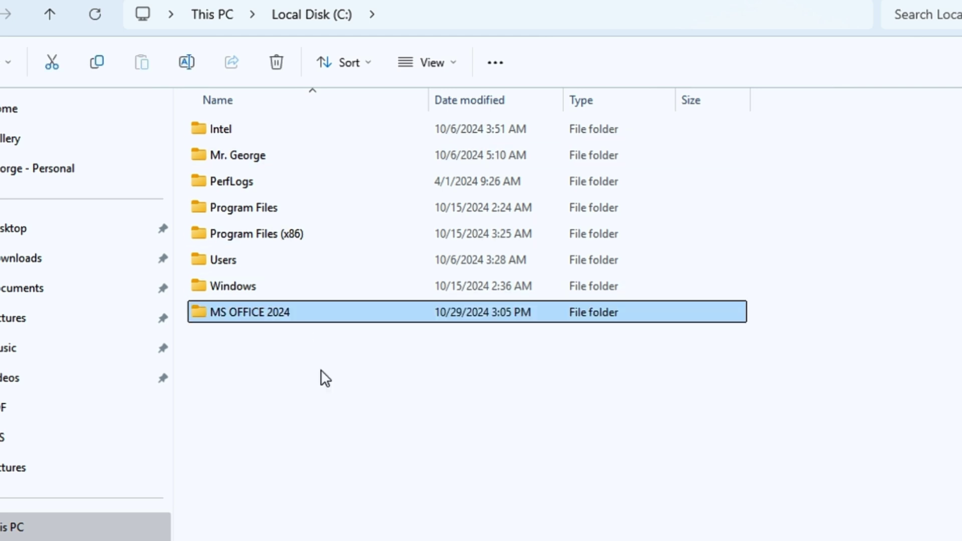
{"action": "left_click", "coordinate": [323, 379]}
- Open the MS OFFICE 2024 folder on drive C: and start a Command Prompt at that location
{"action": "double_click", "coordinate": [296, 312]}
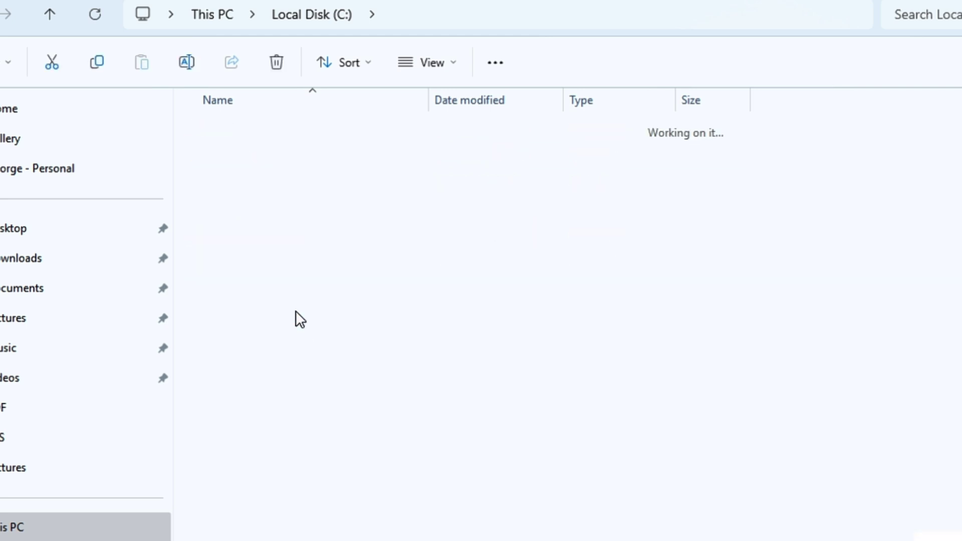
{"action": "left_click", "coordinate": [51, 19]}
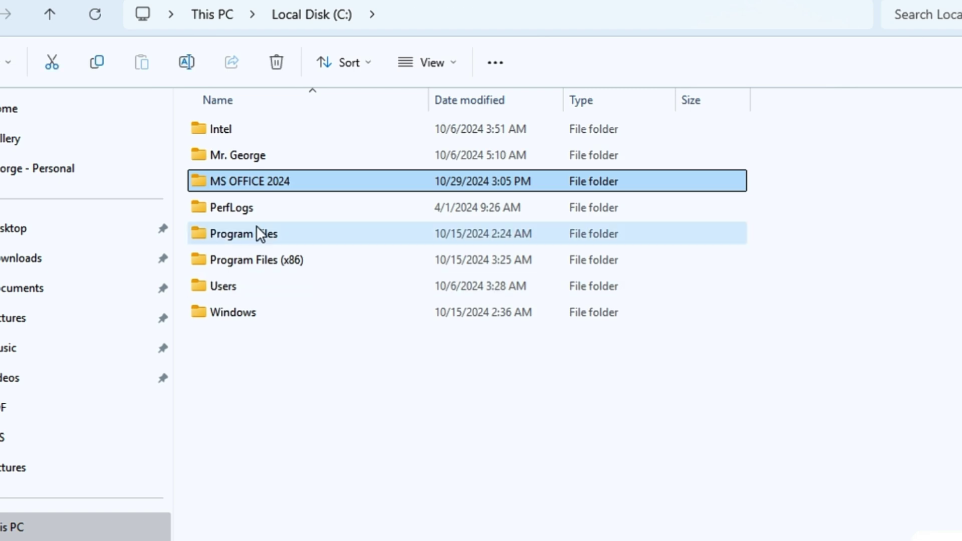
{"action": "double_click", "coordinate": [334, 181]}
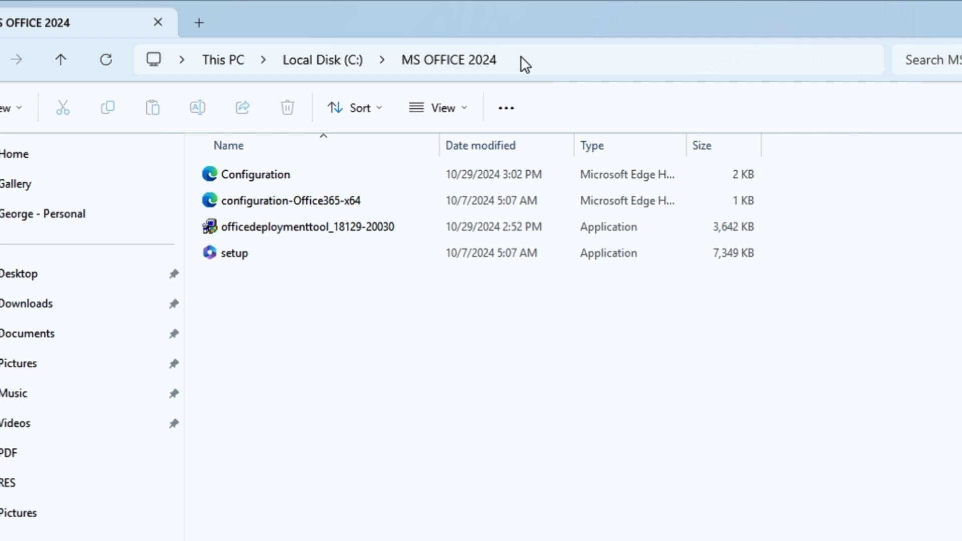
{"action": "left_click", "coordinate": [554, 56]}
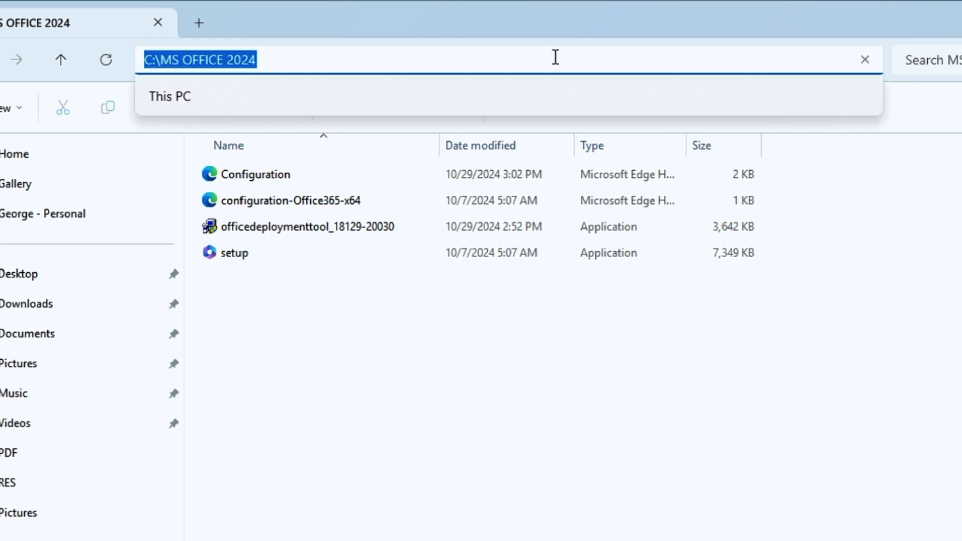
{"action": "type", "text": "CMD"}
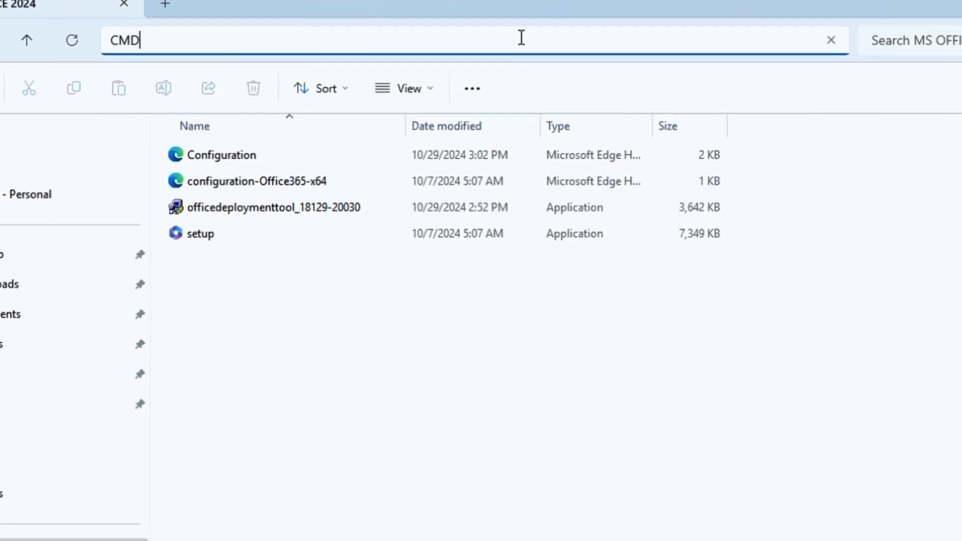
{"action": "key", "text": "Return"}
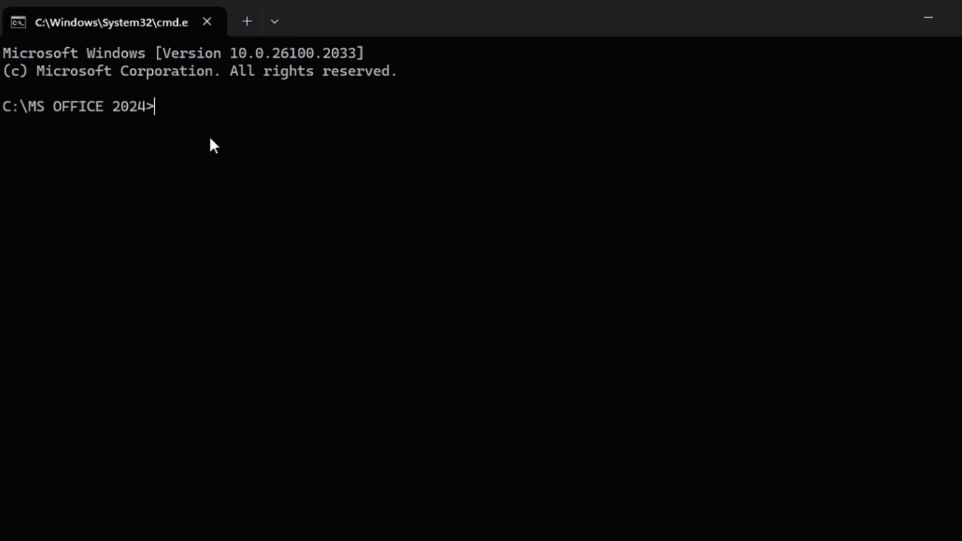
- Copy "setup /configure configuration.xml" from Notepad, run it in the Command Prompt, and close the installer when it finishes
{"action": "key", "text": "alt+Tab"}
{"action": "left_click_drag", "start_coordinate": [500, 189], "coordinate": [747, 190]}
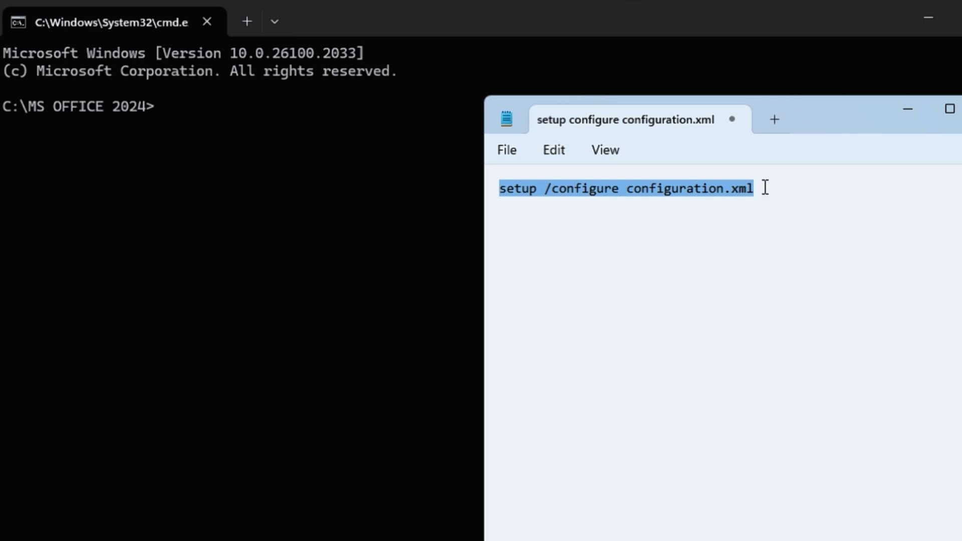
{"action": "left_click", "coordinate": [223, 110]}
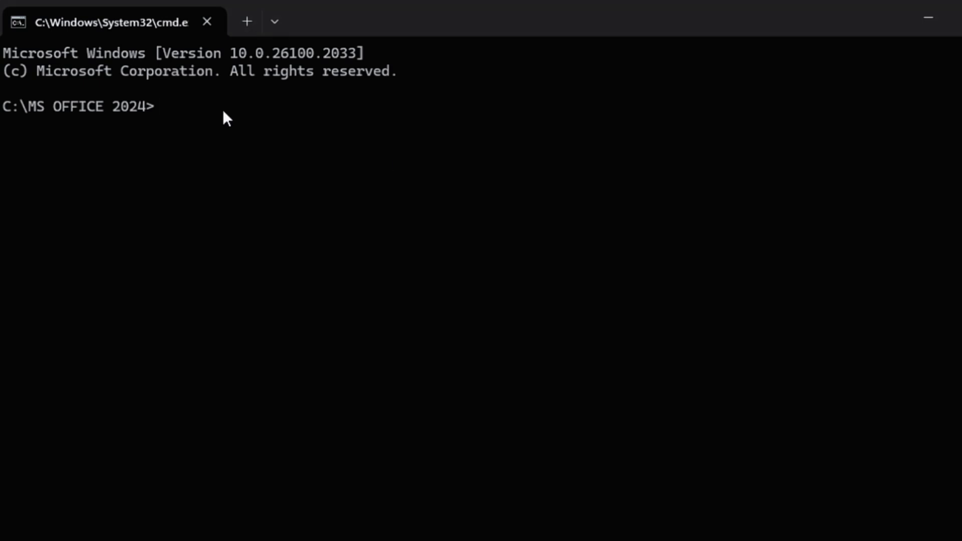
{"action": "key", "text": "ctrl+v"}
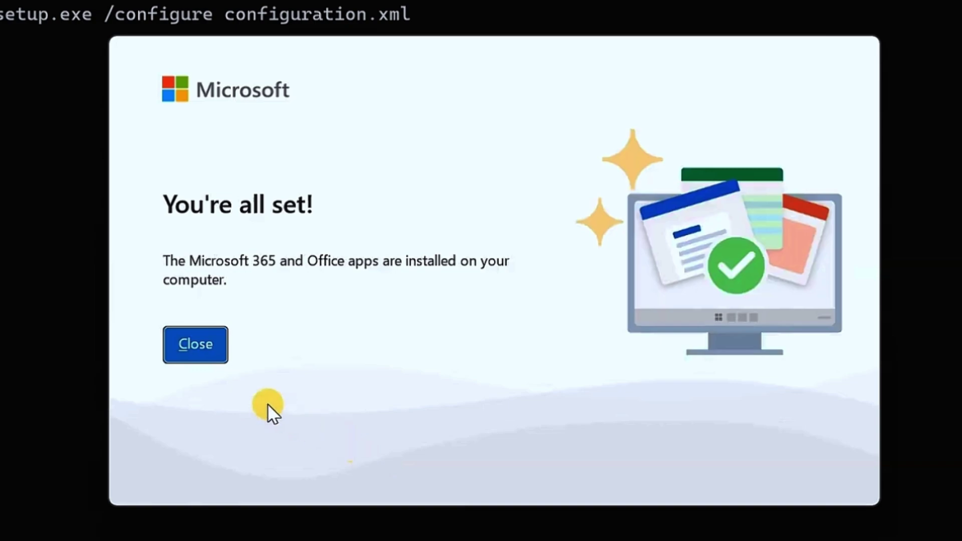
{"action": "left_click", "coordinate": [209, 347]}
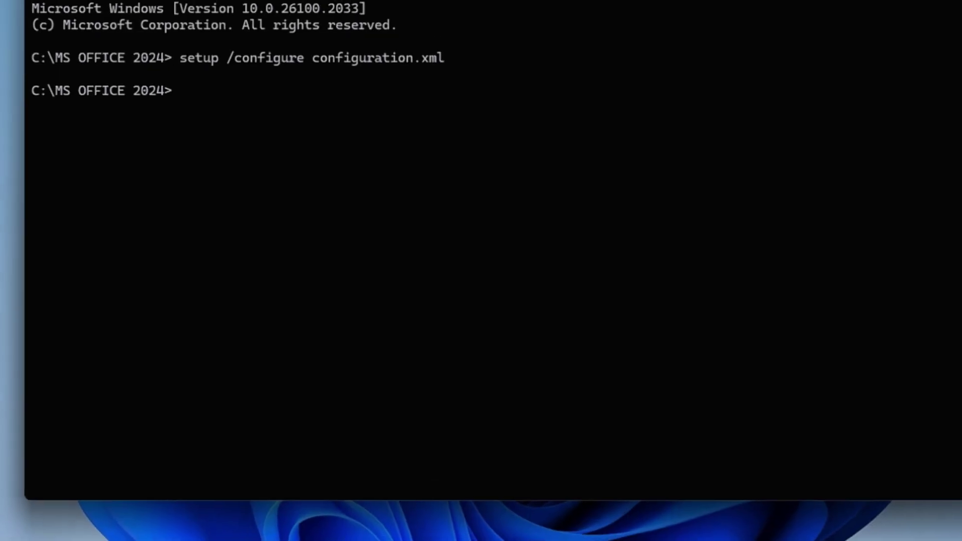
- Open Access and show its Account page to check the installed Office product and activation status
{"action": "left_click", "coordinate": [875, 33]}
{"action": "left_click", "coordinate": [854, 116]}
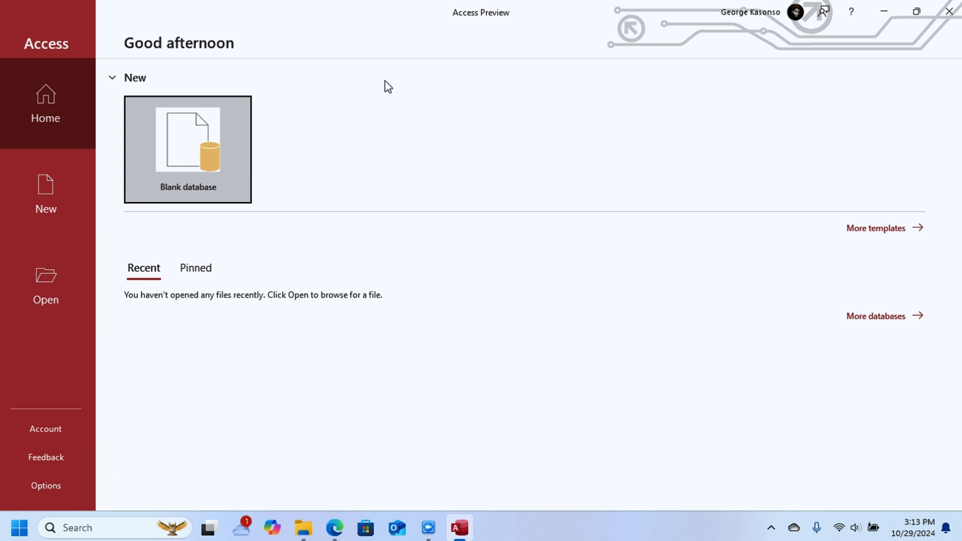
{"action": "left_click", "coordinate": [62, 427]}
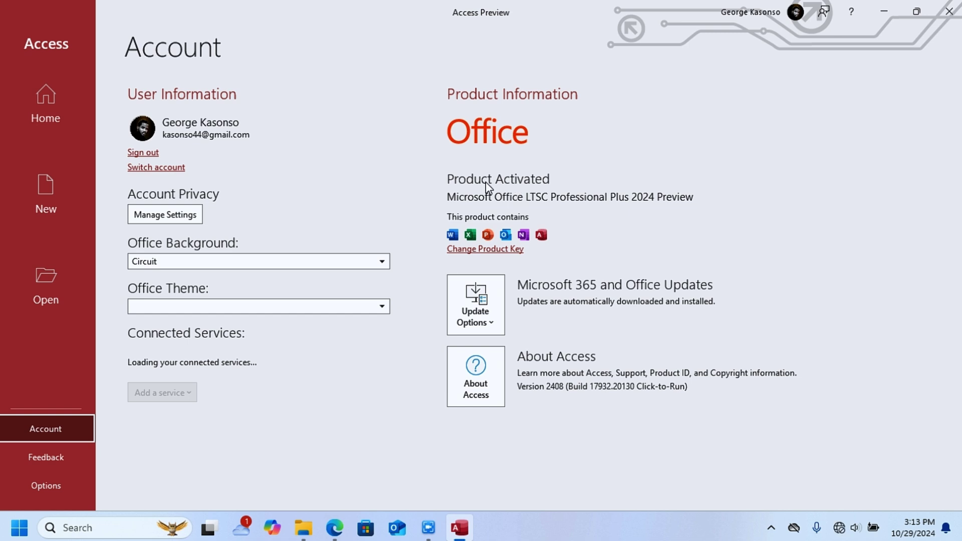